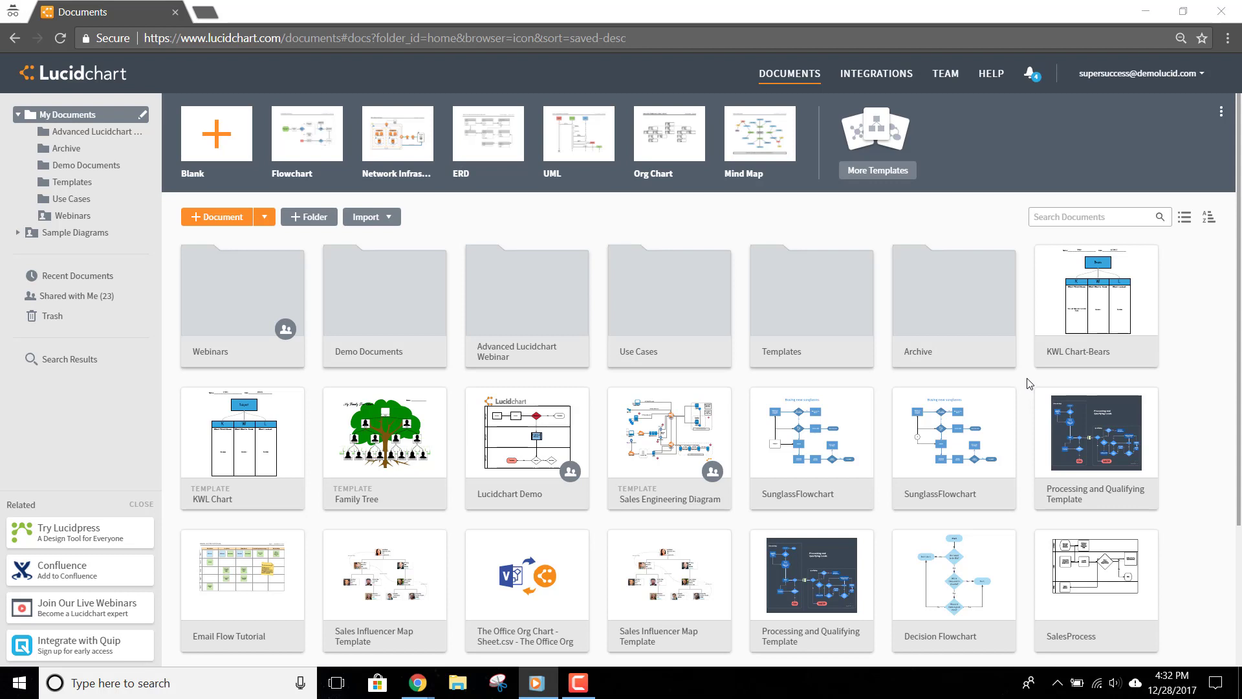
# Show the Education category in the full Create New Document template gallery
pyautogui.click(879, 171)
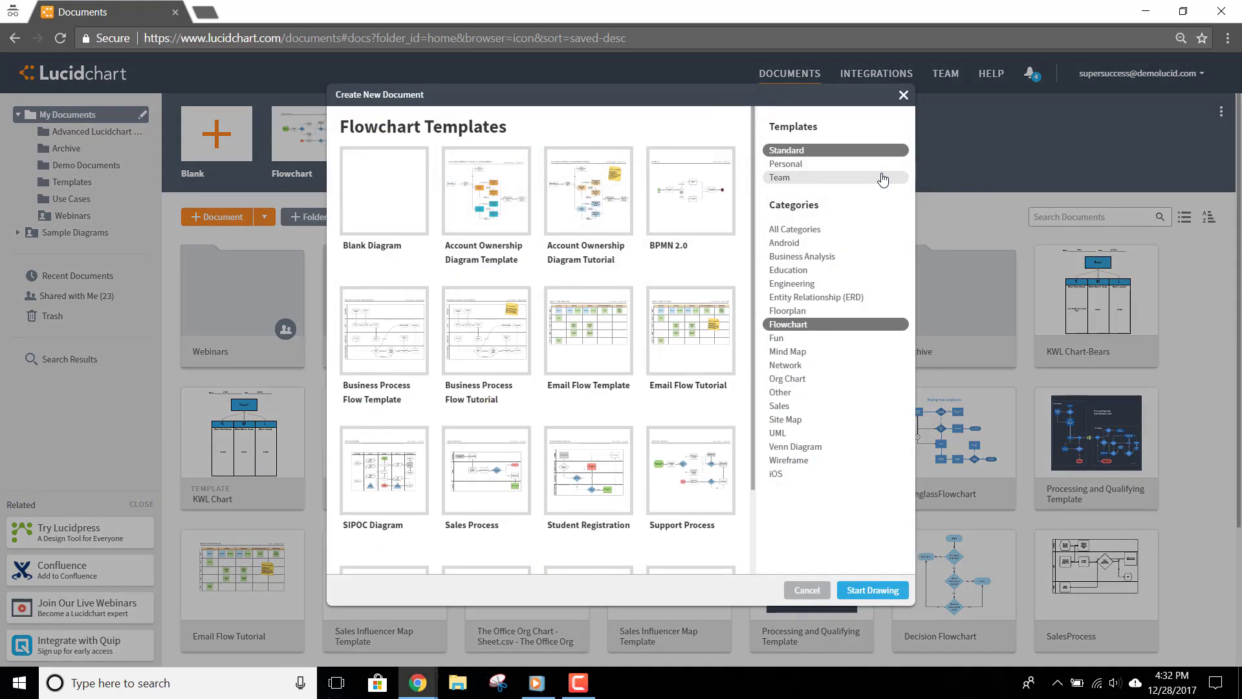
pyautogui.click(858, 272)
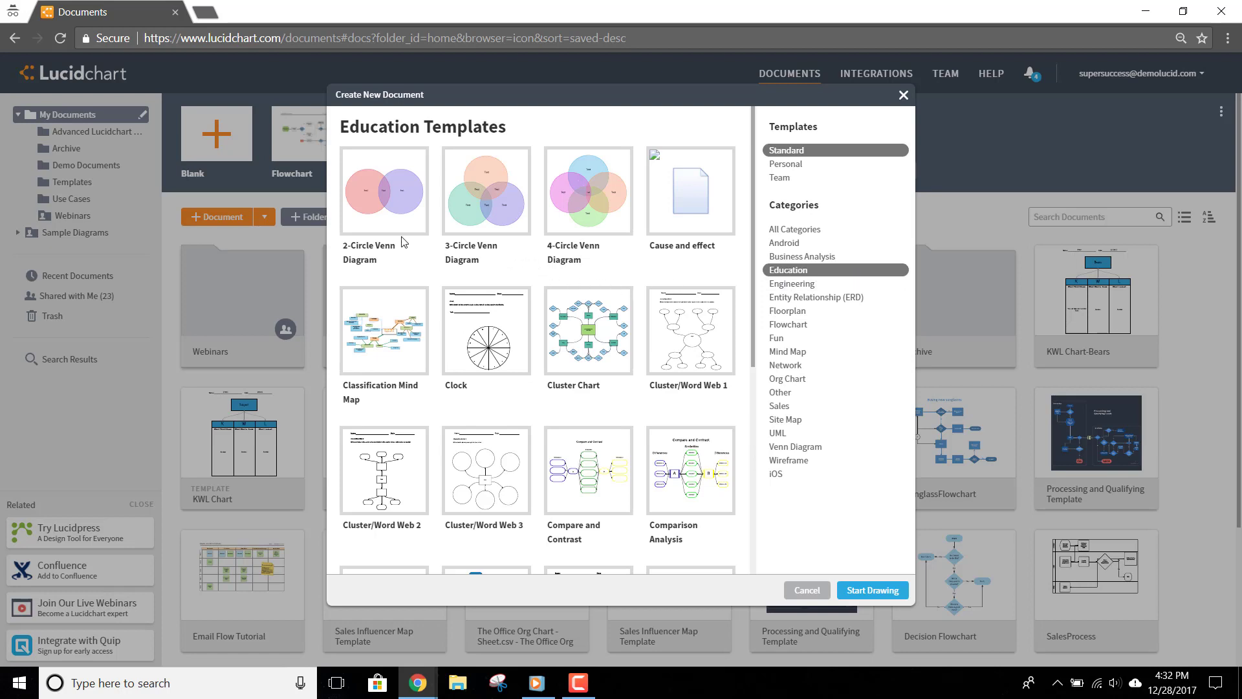
# Start a 2-Circle Venn Diagram and add a 14 pt 'Name: ____' line at the top left
pyautogui.doubleClick(371, 216)
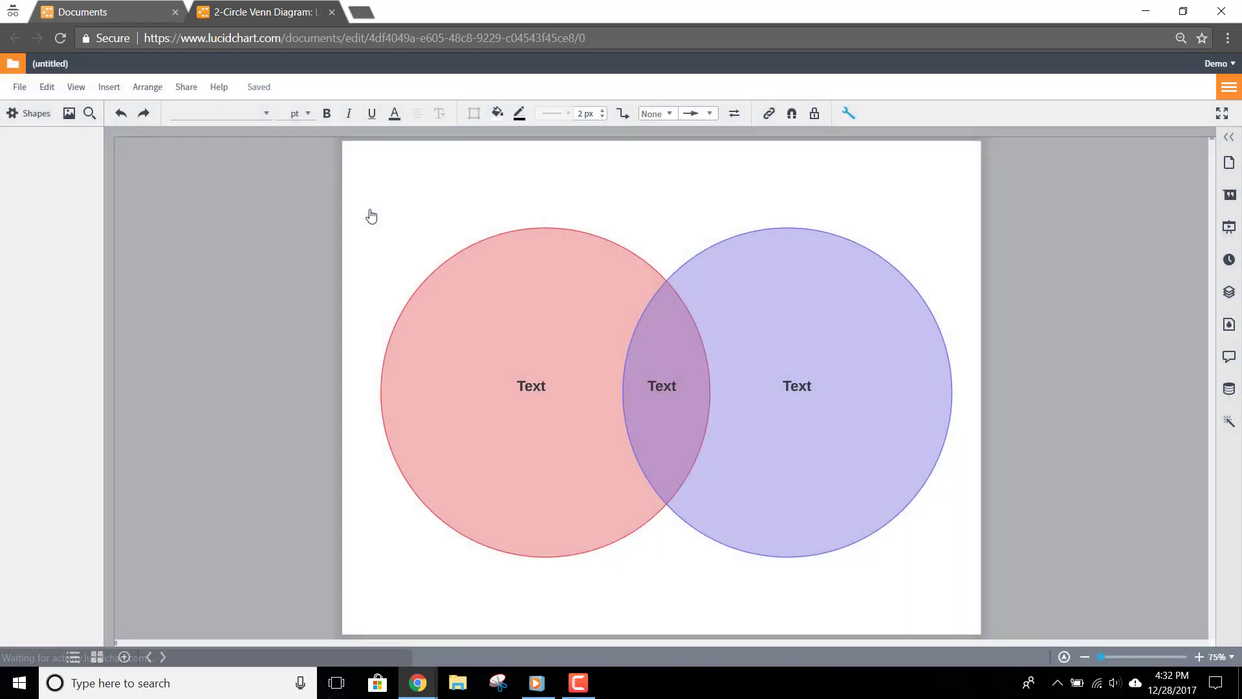
pyautogui.doubleClick(408, 191)
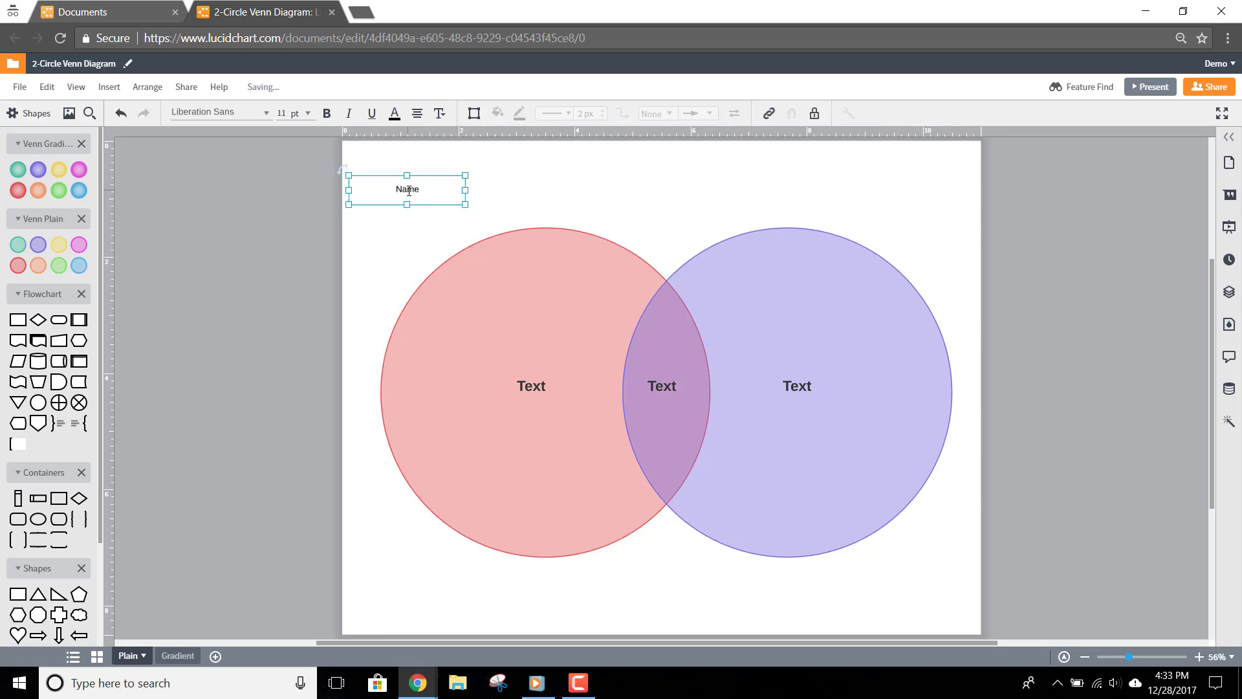
pyautogui.write('Name: ______________________________________')
pyautogui.moveTo(466, 190); pyautogui.dragTo(573, 190)
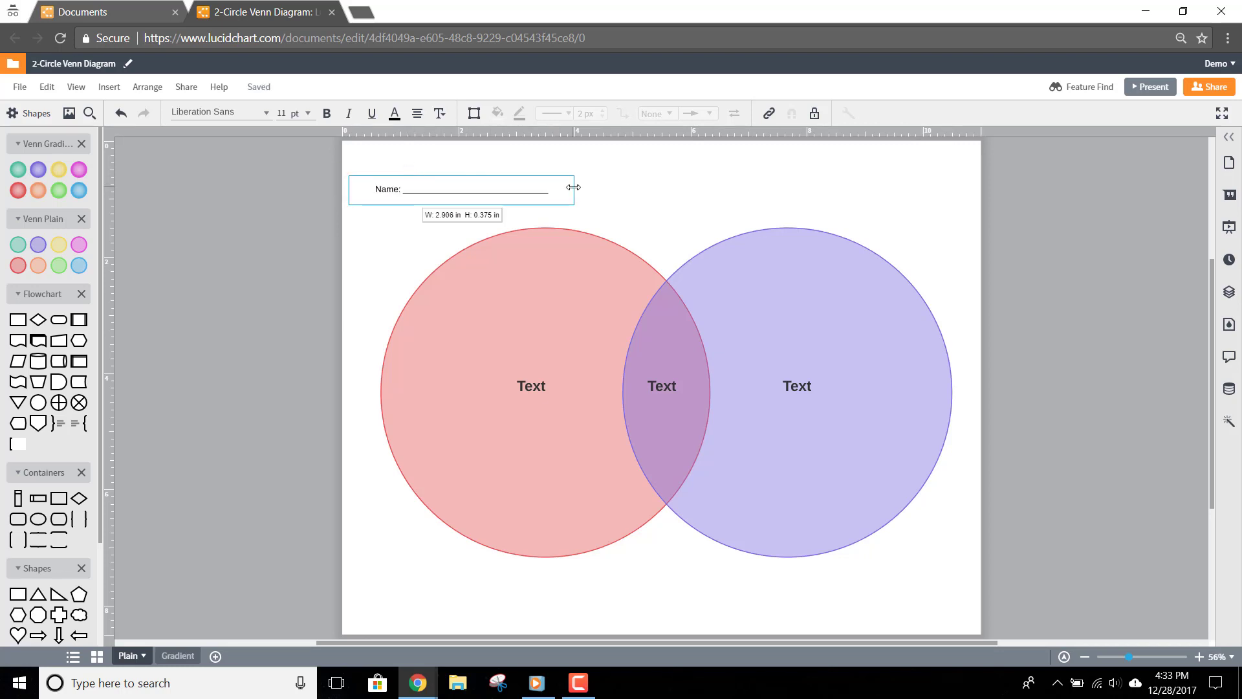
pyautogui.click(310, 119)
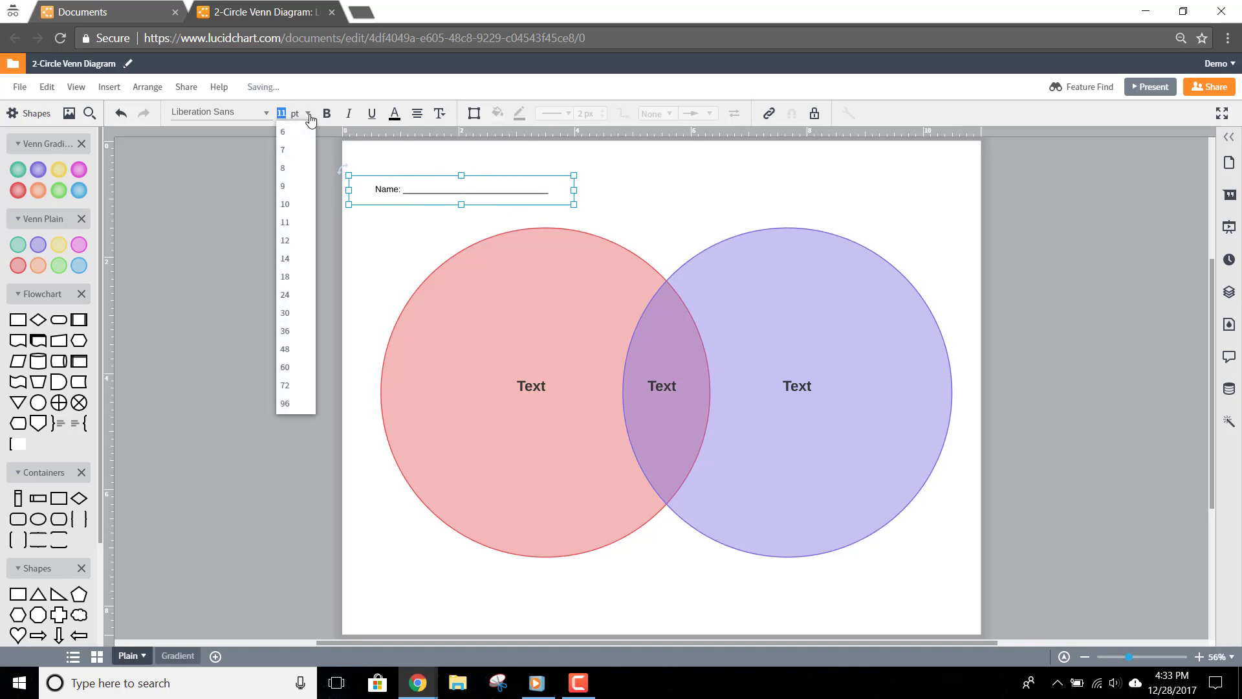
pyautogui.click(307, 265)
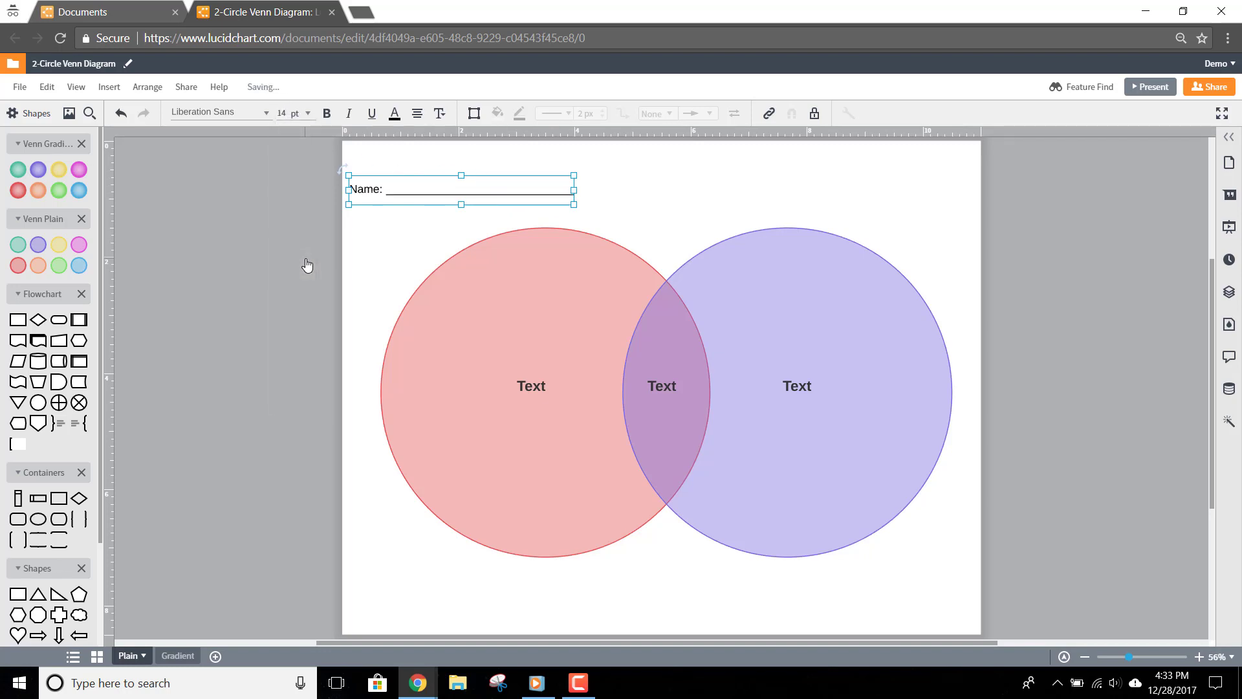
# Copy the Name line to the top right and relabel it 'Date:'
pyautogui.moveTo(402, 202); pyautogui.dragTo(689, 198)
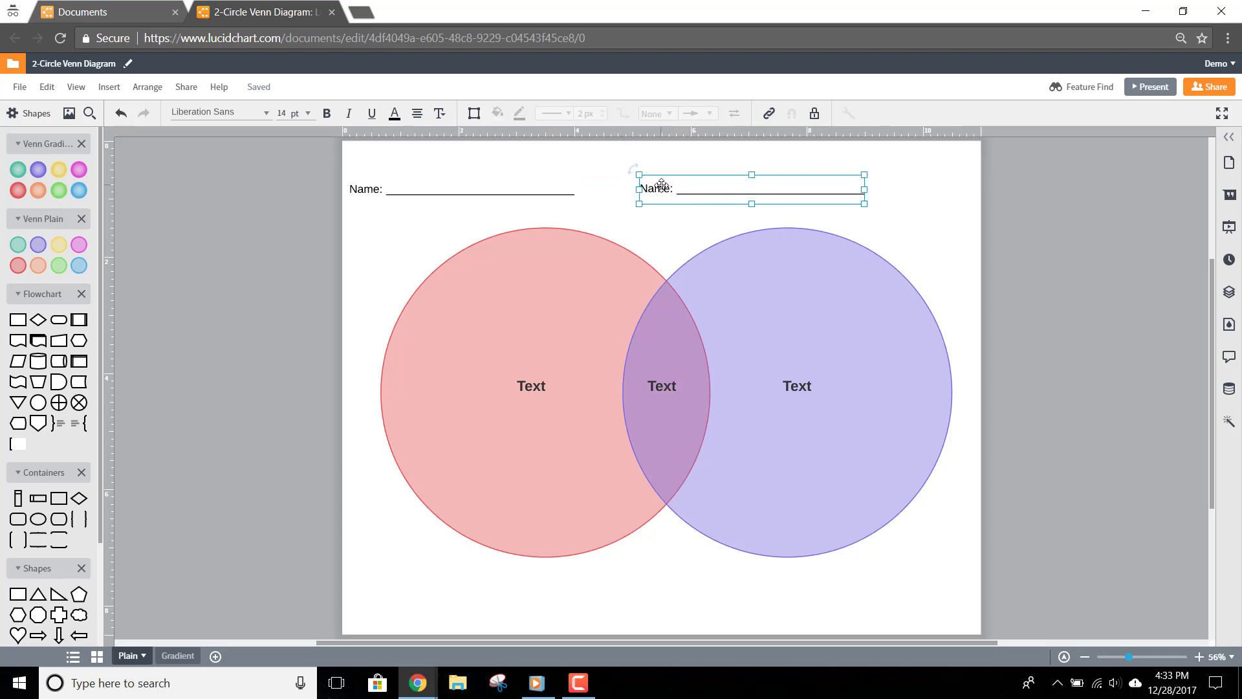
pyautogui.doubleClick(661, 185)
pyautogui.write('Date')
# Make the left circle's label a 48 pt heading at its top and copy the lower Text label into it
pyautogui.click(516, 386)
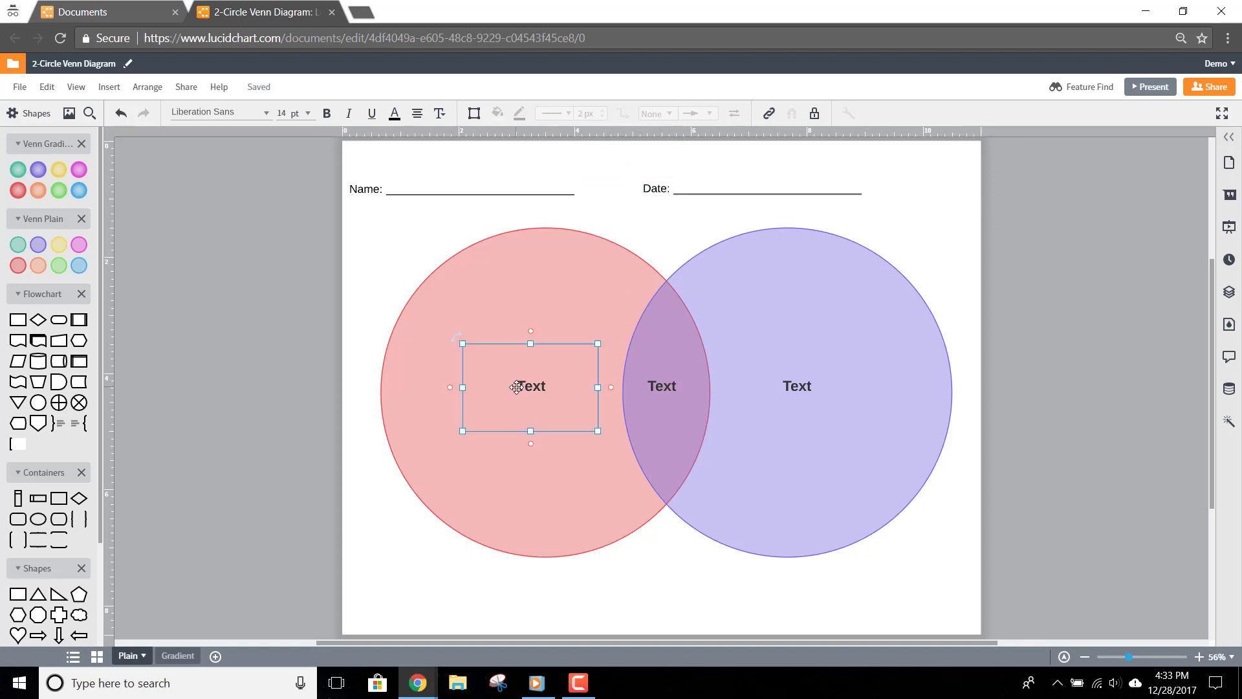
pyautogui.click(308, 113)
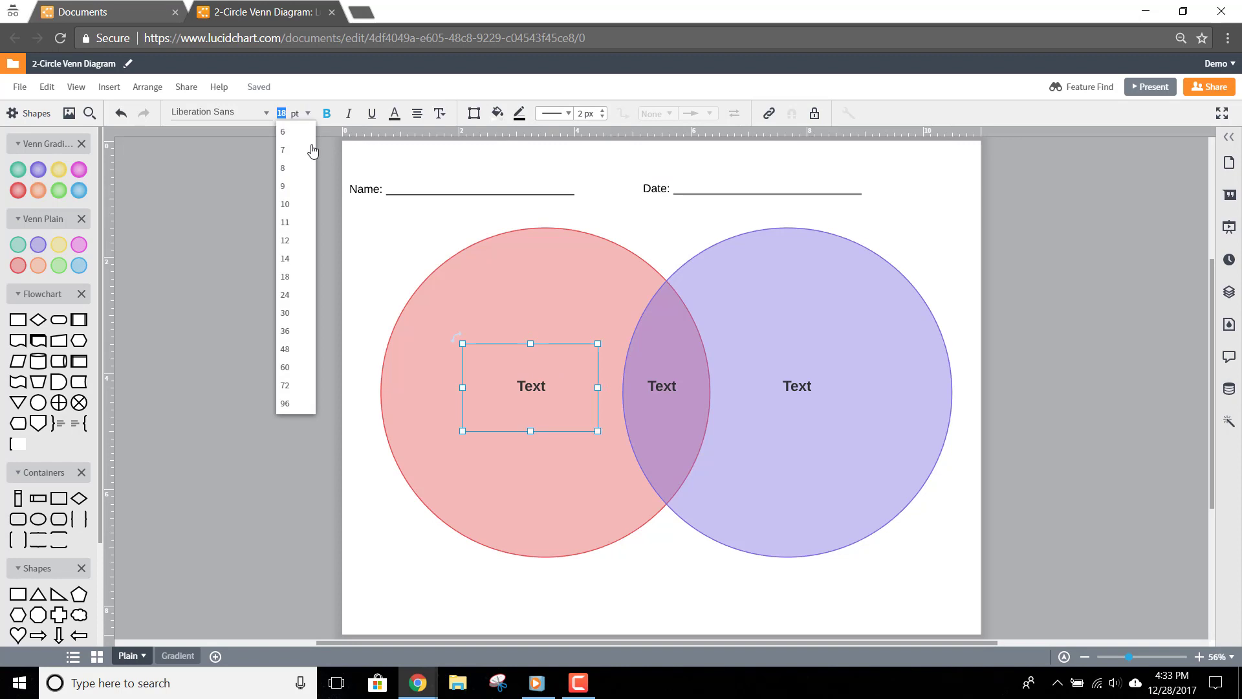
pyautogui.click(285, 350)
pyautogui.moveTo(531, 431); pyautogui.dragTo(818, 276)
pyautogui.click(539, 351)
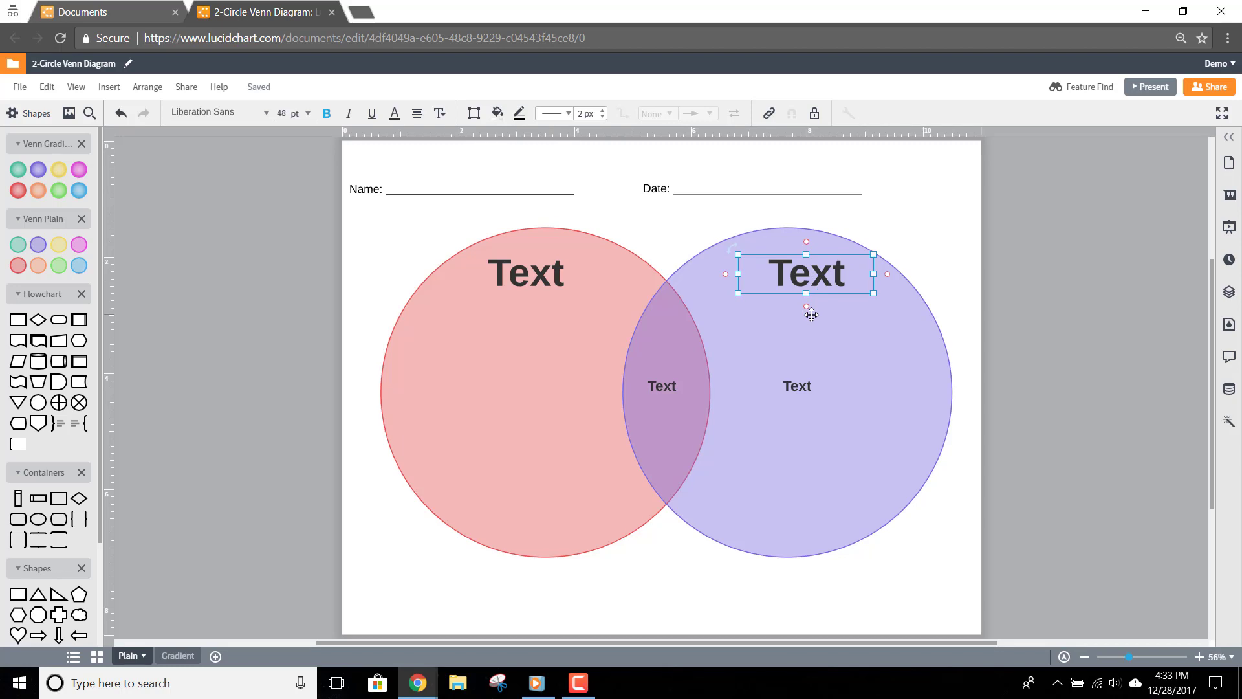
pyautogui.click(808, 381)
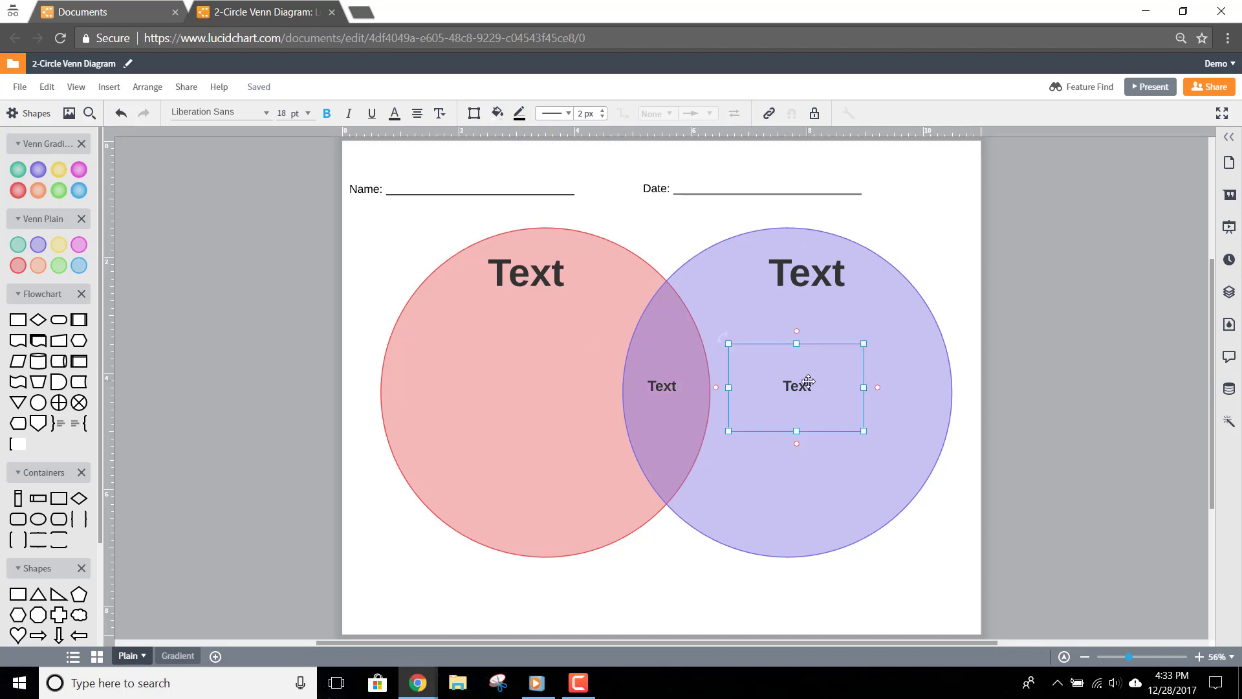
pyautogui.moveTo(808, 381); pyautogui.dragTo(528, 383)
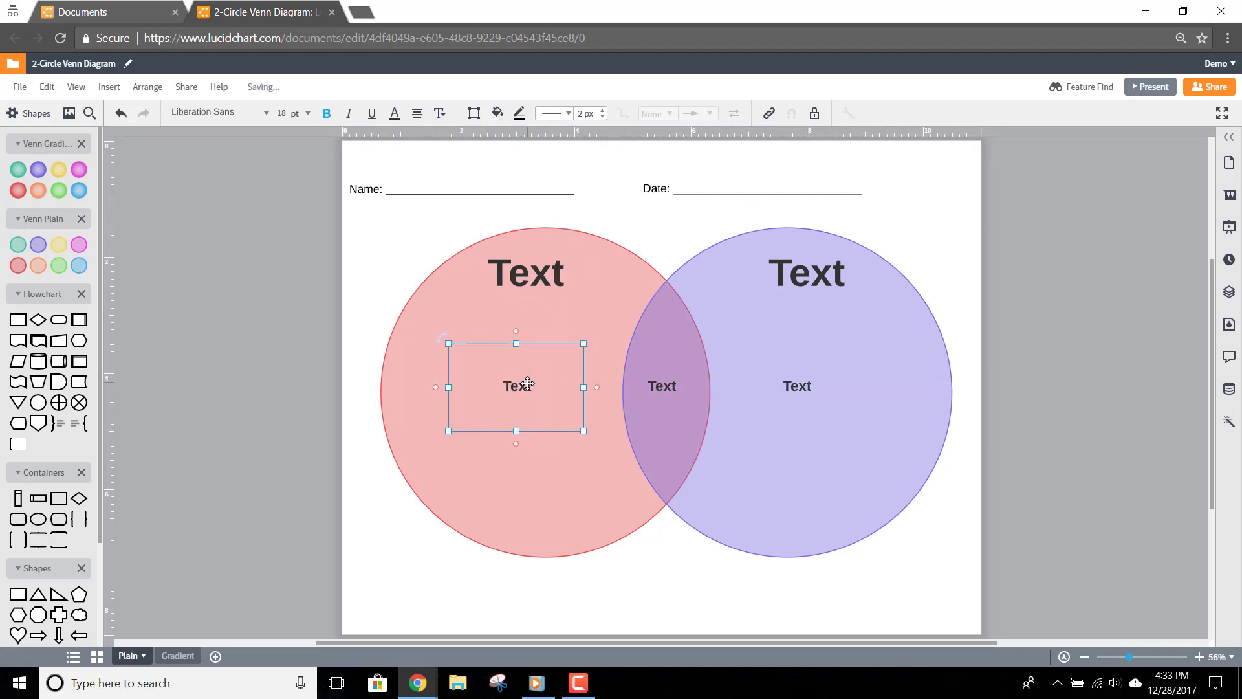
# Fill the left circle green and the right circle blue
pyautogui.click(381, 375)
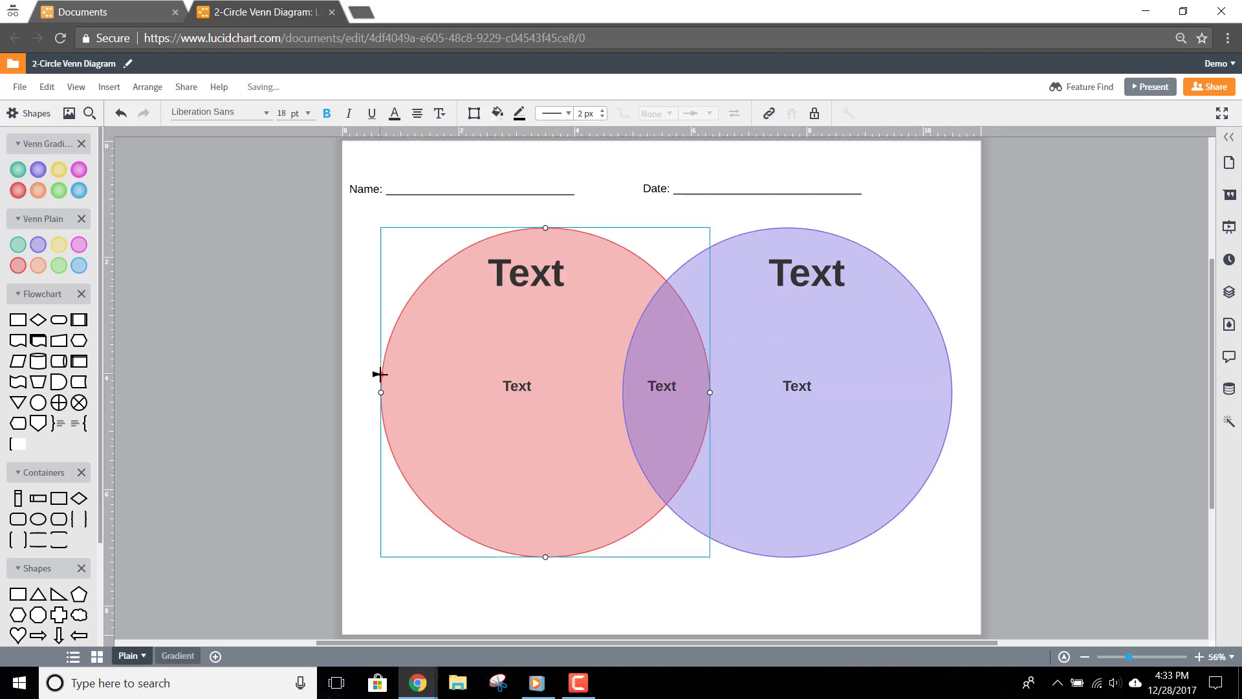
pyautogui.click(497, 117)
pyautogui.click(518, 216)
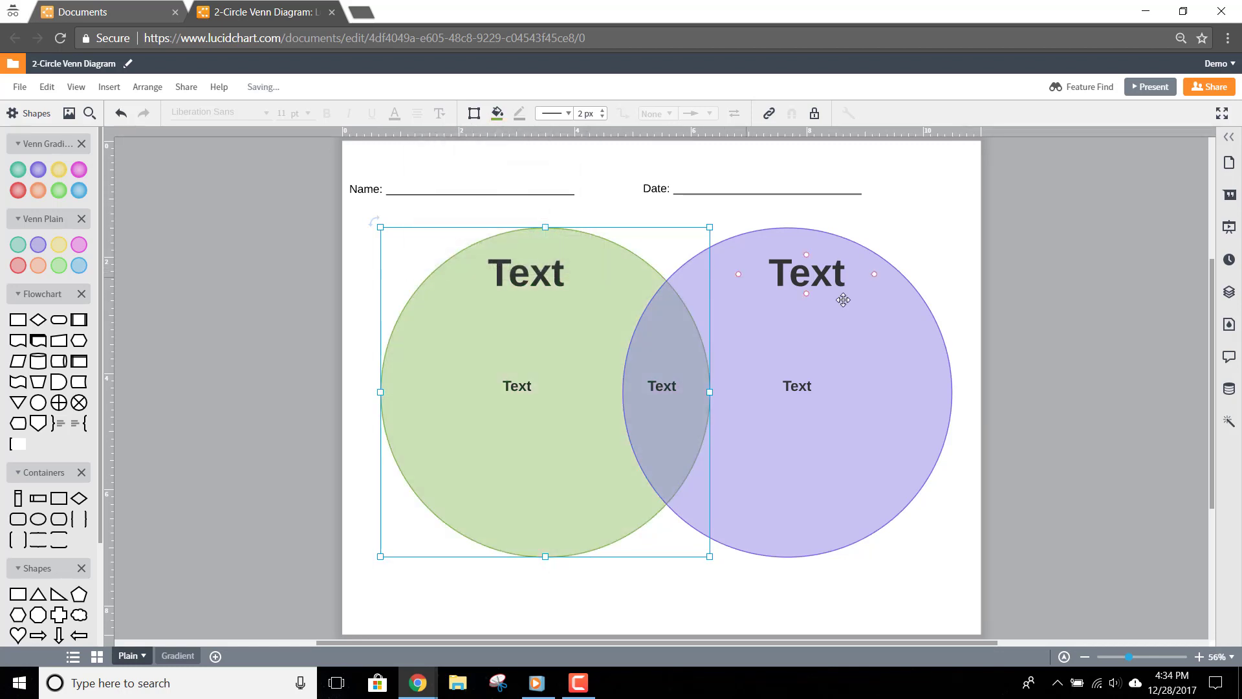
pyautogui.click(903, 301)
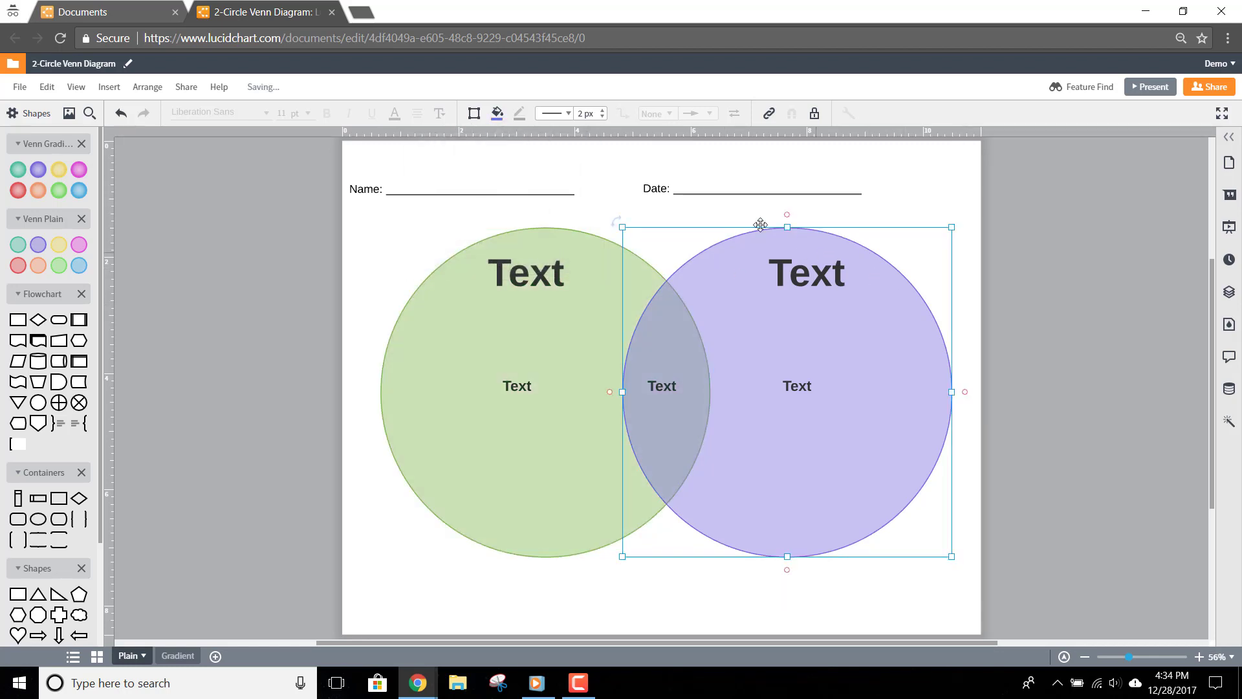
pyautogui.click(497, 117)
pyautogui.click(561, 215)
# Widen both circles into overlapping ellipses and lock them in place
pyautogui.moveTo(622, 391); pyautogui.dragTo(545, 392)
pyautogui.click(458, 455)
pyautogui.moveTo(710, 392); pyautogui.dragTo(758, 390)
pyautogui.keyDown('shift'); pyautogui.click(916, 309); pyautogui.keyUp('shift')
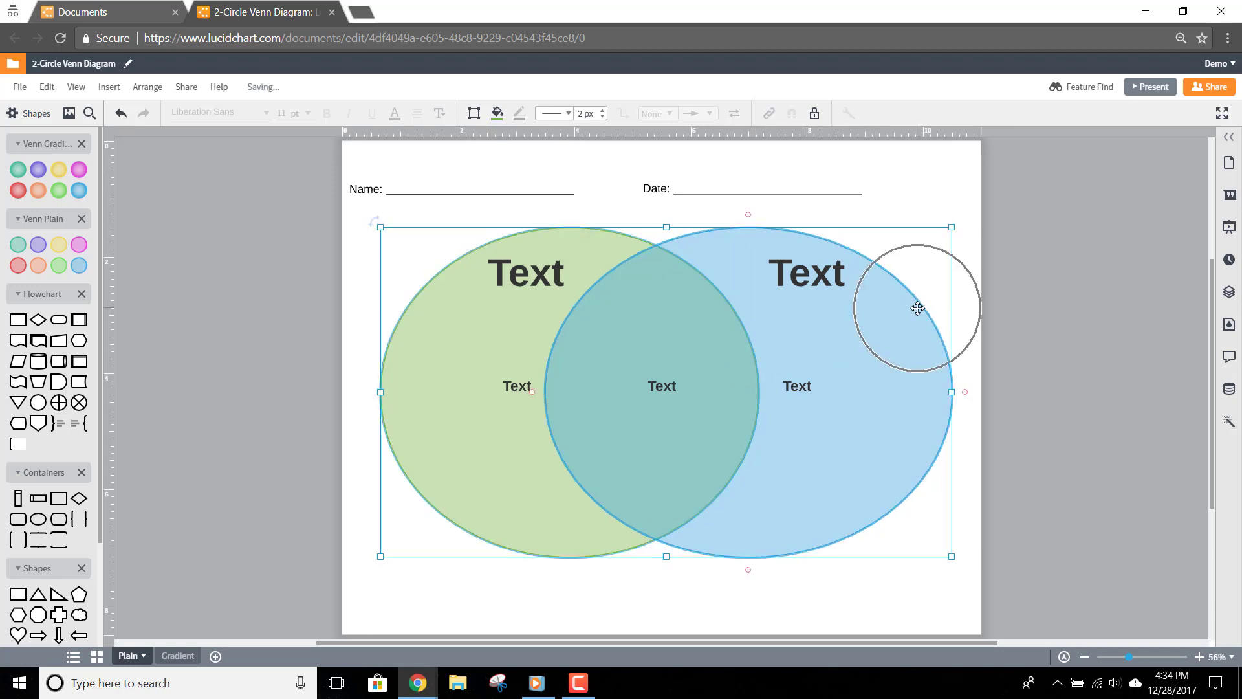
pyautogui.click(814, 116)
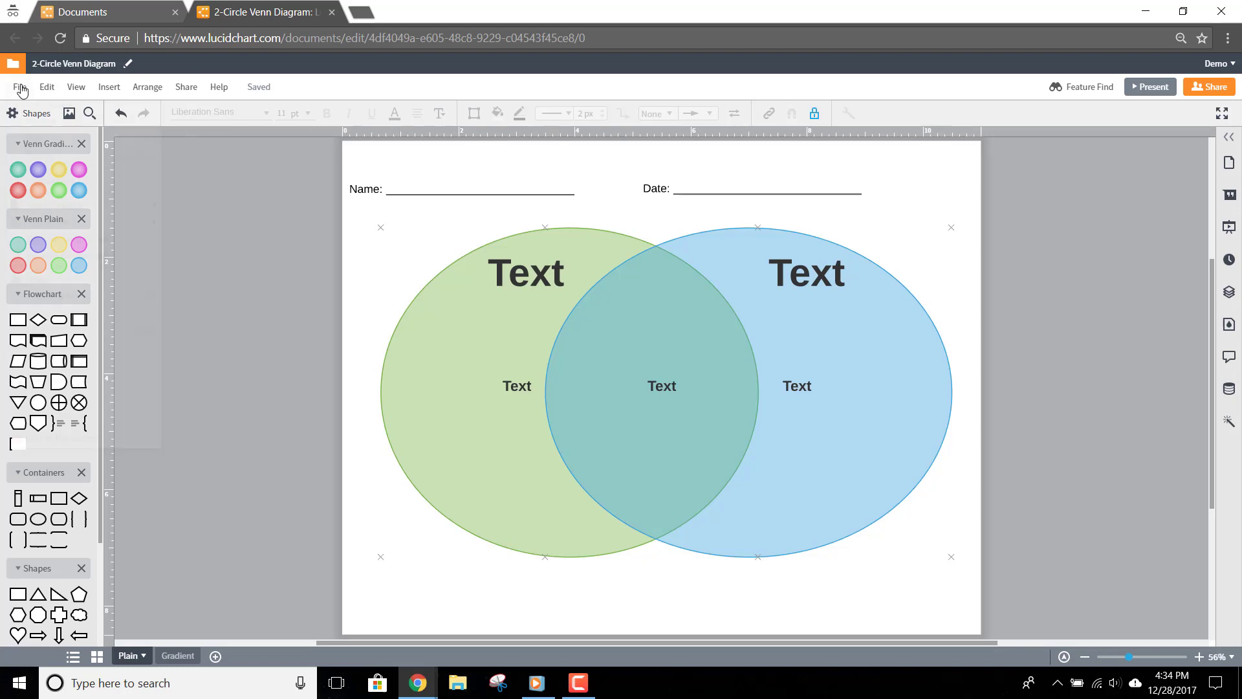
# Convert the Venn document into an Education-category template and start a new document from it
pyautogui.click(20, 88)
pyautogui.click(68, 339)
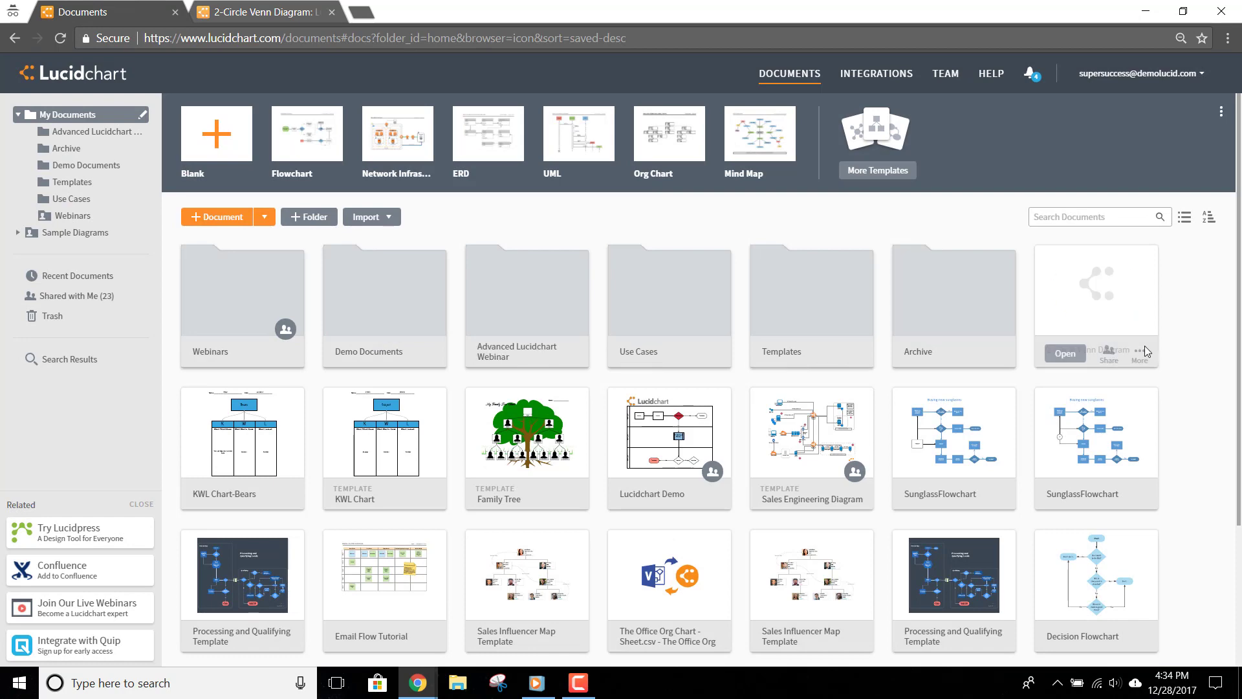
pyautogui.click(1145, 351)
pyautogui.click(1093, 471)
pyautogui.click(542, 275)
pyautogui.scroll(-5, 516, 488)
pyautogui.click(516, 485)
pyautogui.click(783, 396)
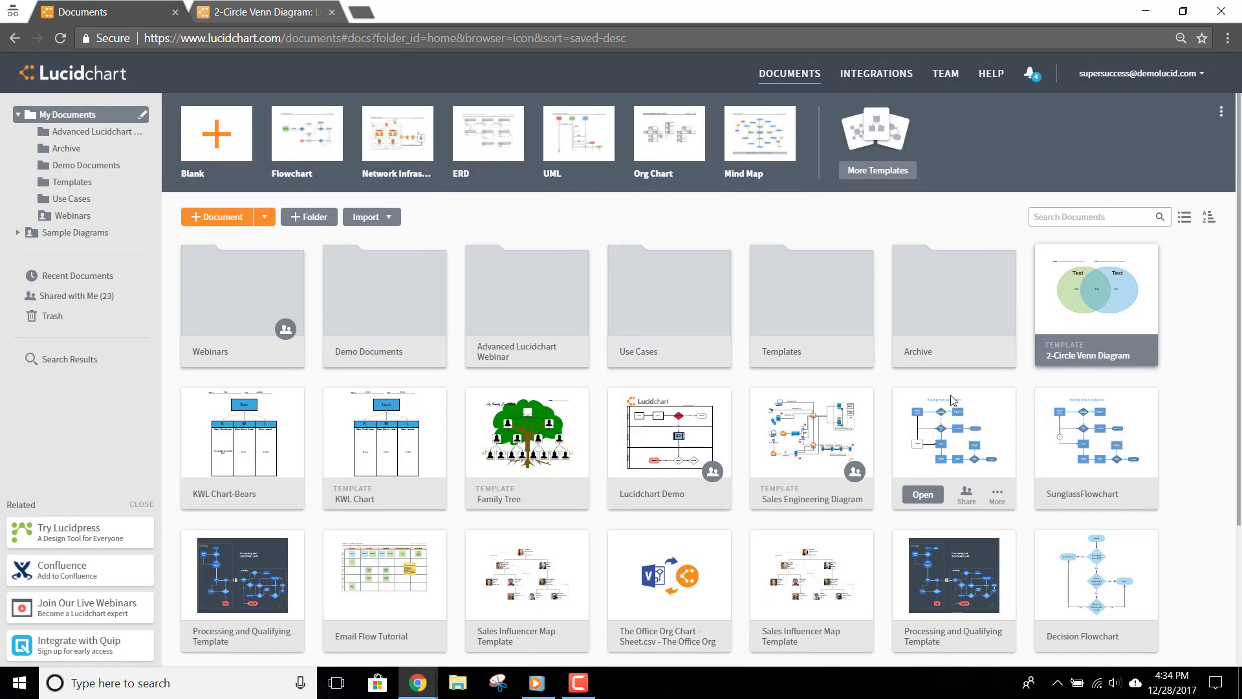
pyautogui.click(1065, 355)
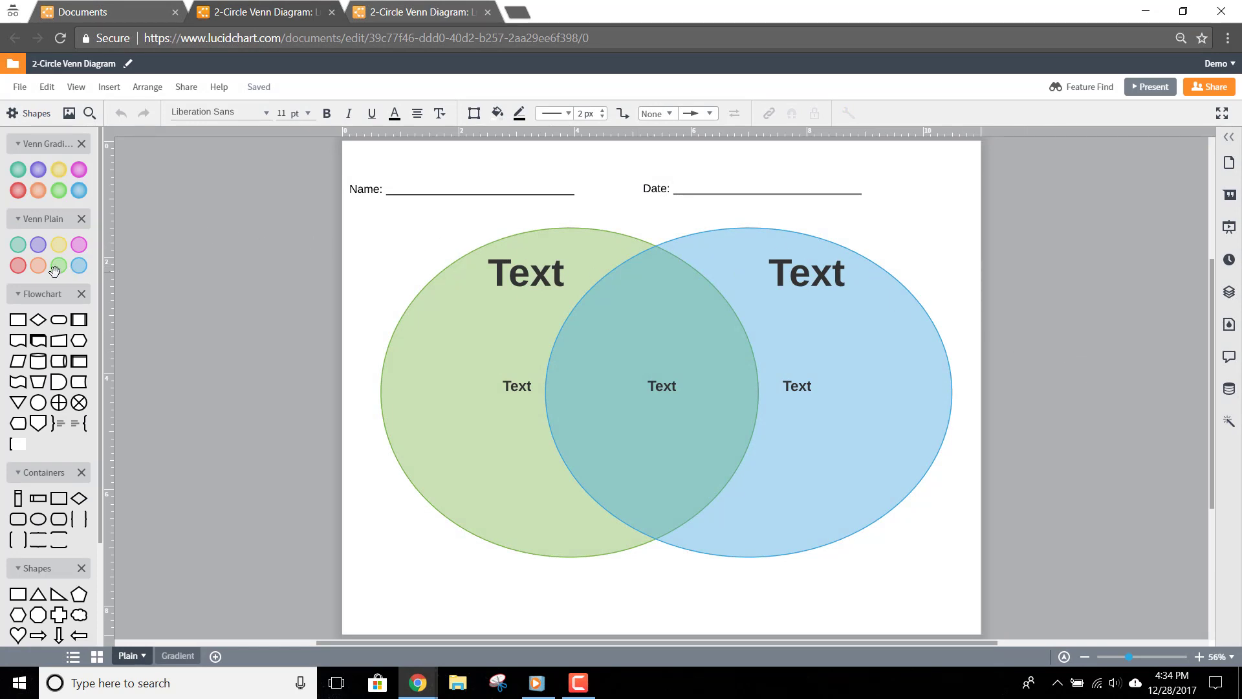
# Place a text label on the Name line for the student's name
pyautogui.scroll(-3, 53, 270)
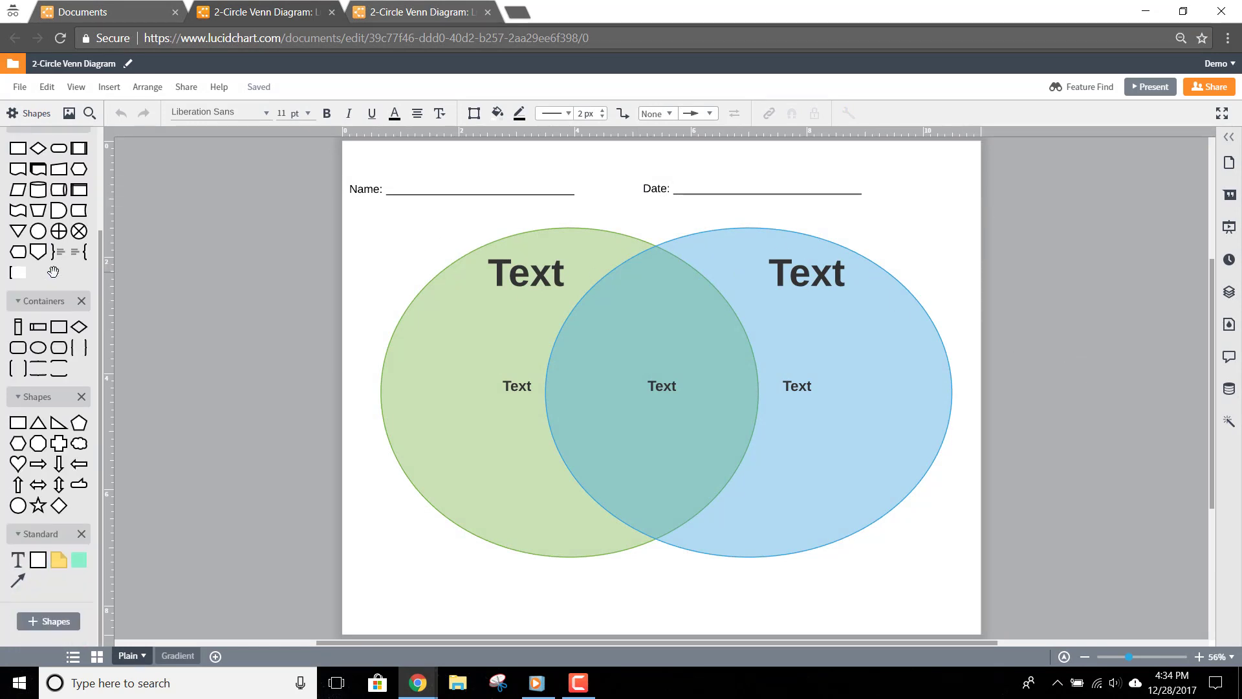
pyautogui.moveTo(19, 559); pyautogui.dragTo(451, 184)
pyautogui.click(451, 184)
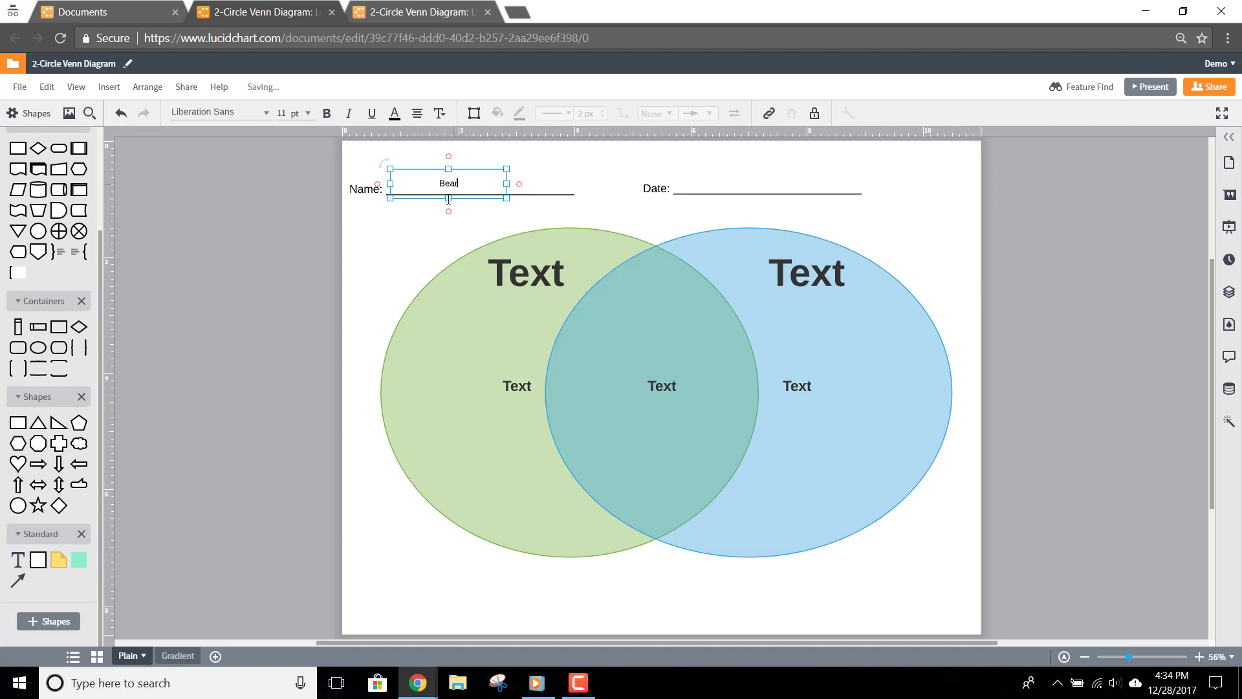
# Add a text box above the Date line reading 12/28/2017
pyautogui.moveTo(19, 559); pyautogui.dragTo(752, 183)
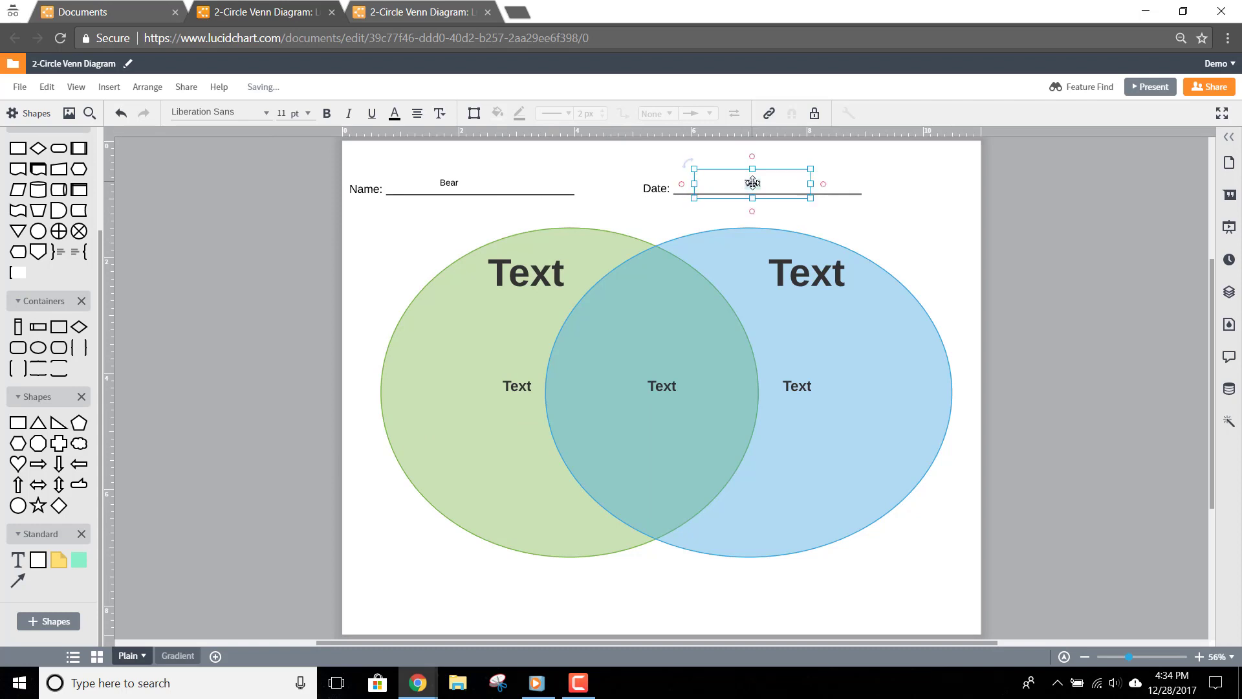
pyautogui.doubleClick(751, 183)
pyautogui.write('12/28/2017')
# Title the green circle 'Frogs' and the blue circle 'Toads'
pyautogui.doubleClick(536, 265)
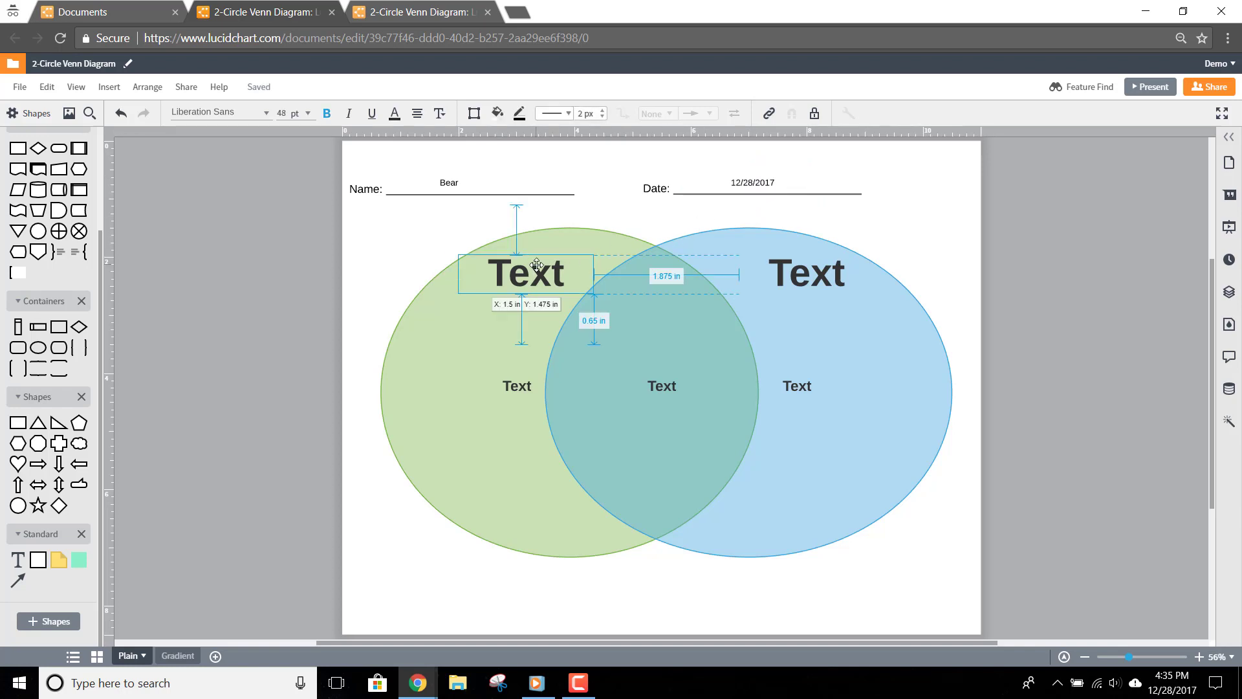
pyautogui.write('Frogs')
pyautogui.click(776, 262)
pyautogui.click(799, 265)
pyautogui.write('Toadx')
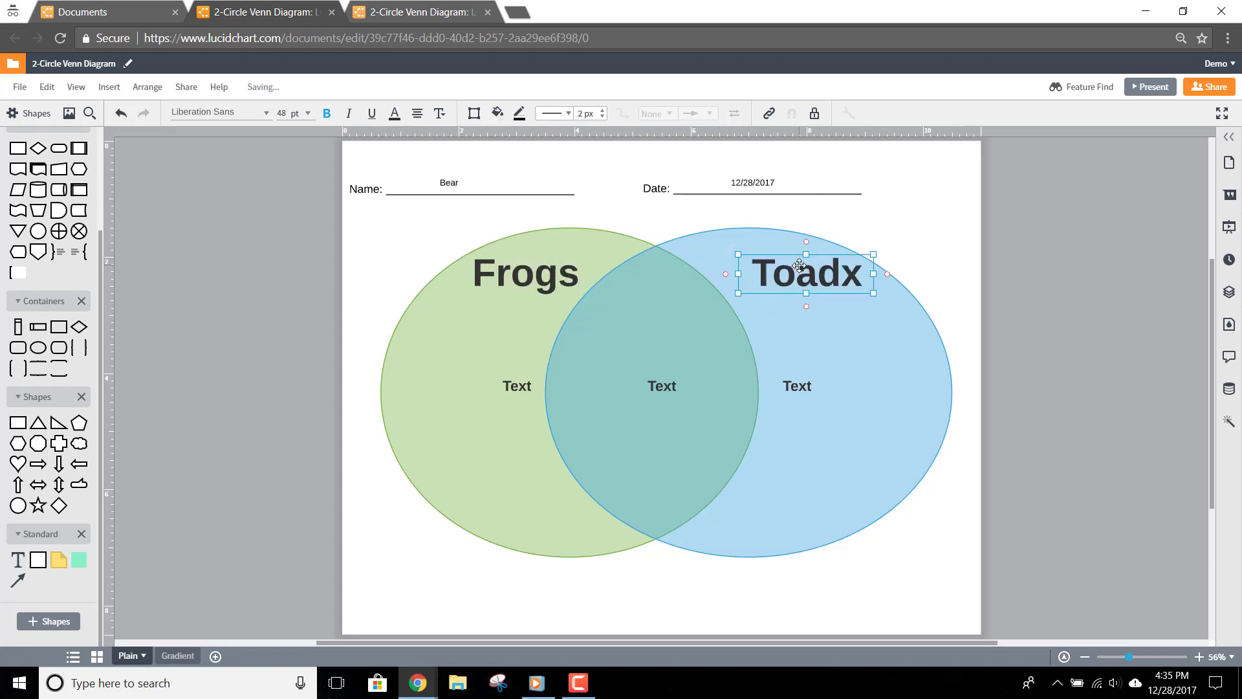
pyautogui.press('BackSpace')
pyautogui.write('s')
# List the Frogs traits: Live on land, have shiny skin, have long back legs
pyautogui.click(518, 386)
pyautogui.moveTo(519, 360); pyautogui.dragTo(470, 360)
pyautogui.doubleClick(468, 386)
pyautogui.write('Live on land')
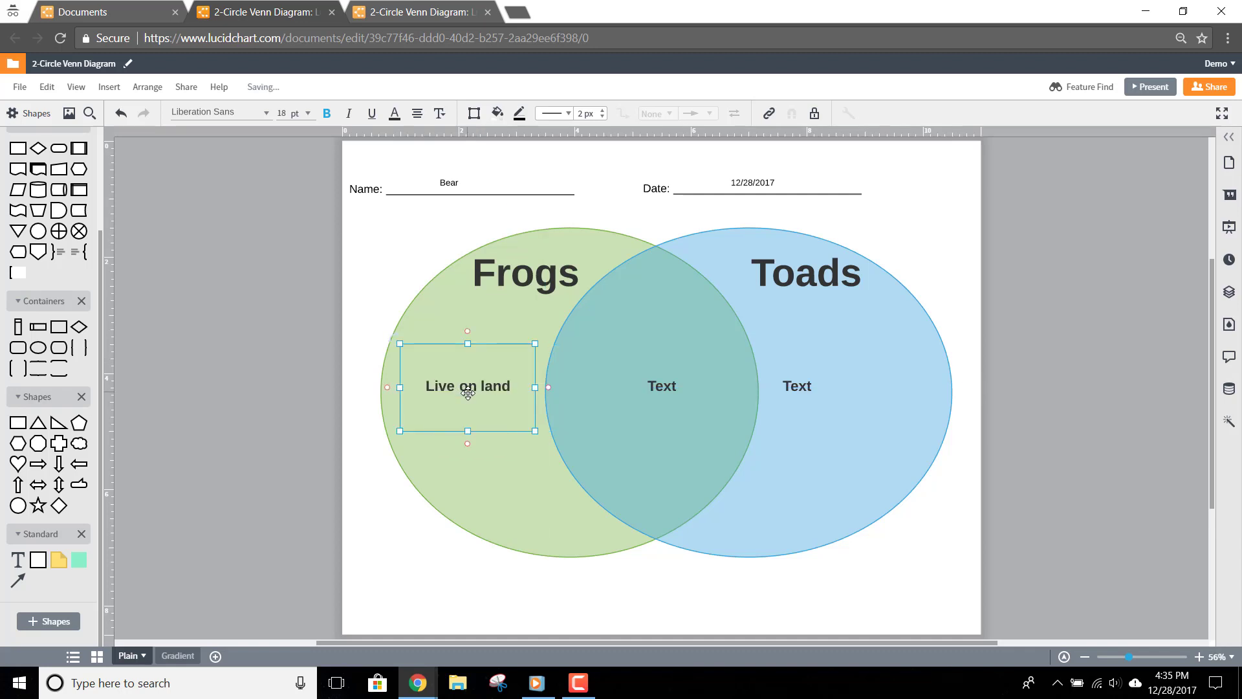
pyautogui.hotkey('ctrl', 'a')
pyautogui.write('Hops')
pyautogui.press('BackSpace')
pyautogui.press('BackSpace')
pyautogui.press('BackSpace')
pyautogui.write('Live on land')
pyautogui.press('BackSpace')
pyautogui.press('BackSpace')
pyautogui.press('BackSpace')
pyautogui.press('BackSpace')
pyautogui.press('BackSpace')
pyautogui.press('BackSpace')
pyautogui.press('BackSpace')
pyautogui.press('BackSpace')
pyautogui.press('BackSpace')
pyautogui.press('BackSpace')
pyautogui.press('BackSpace')
pyautogui.press('BackSpace')
pyautogui.write('Live on land')
pyautogui.press('Return')
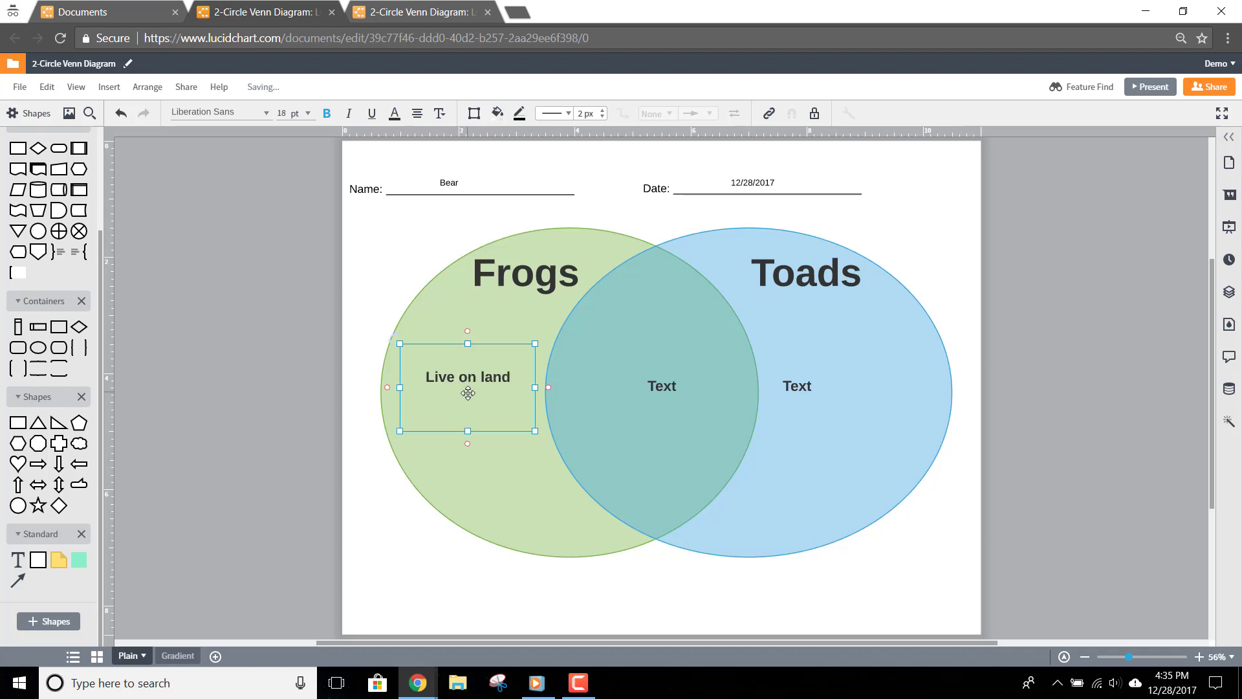
pyautogui.write('have shiny skin')
pyautogui.press('Return')
pyautogui.write('have long back ')
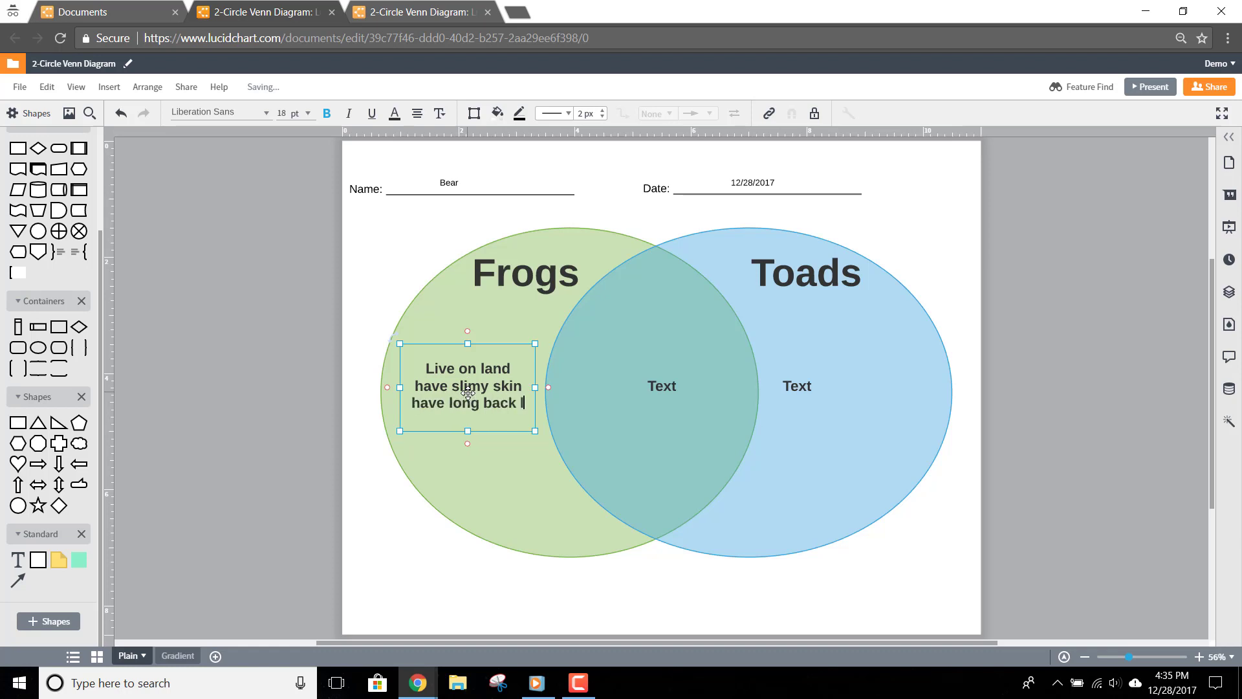
pyautogui.write('legs')
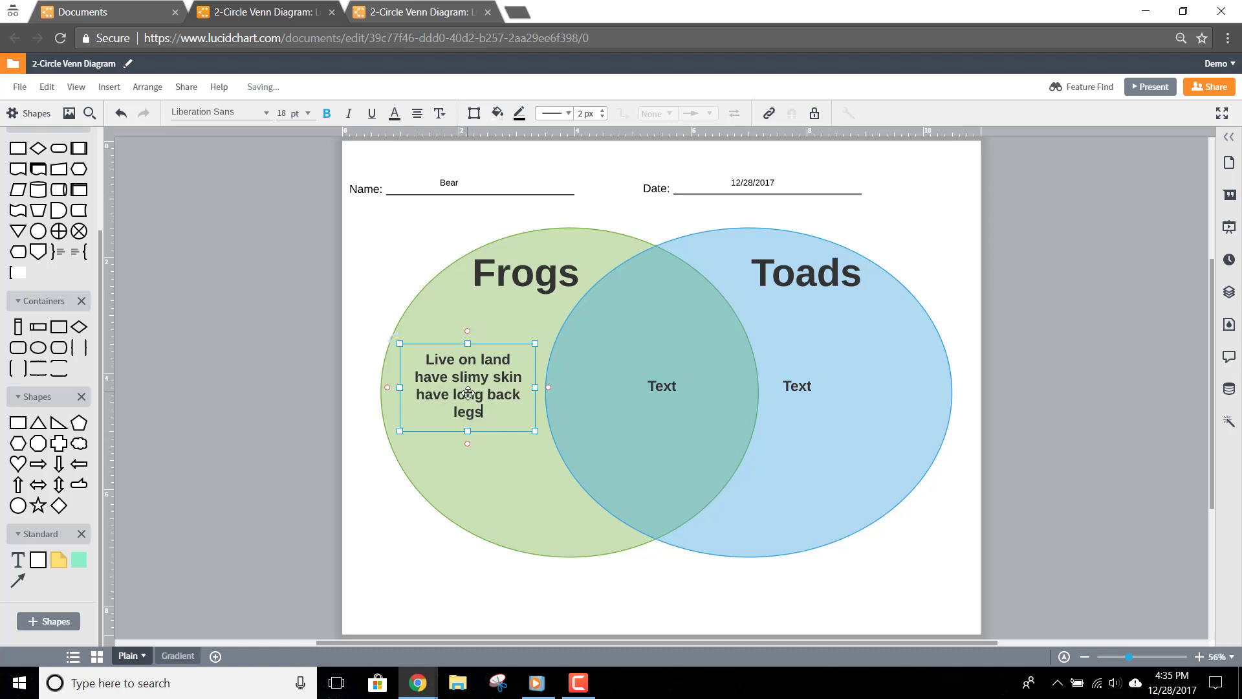
pyautogui.click(809, 388)
# List the Toads traits, including have bumpy skin and have short back legs, widening the box to fit
pyautogui.click(810, 383)
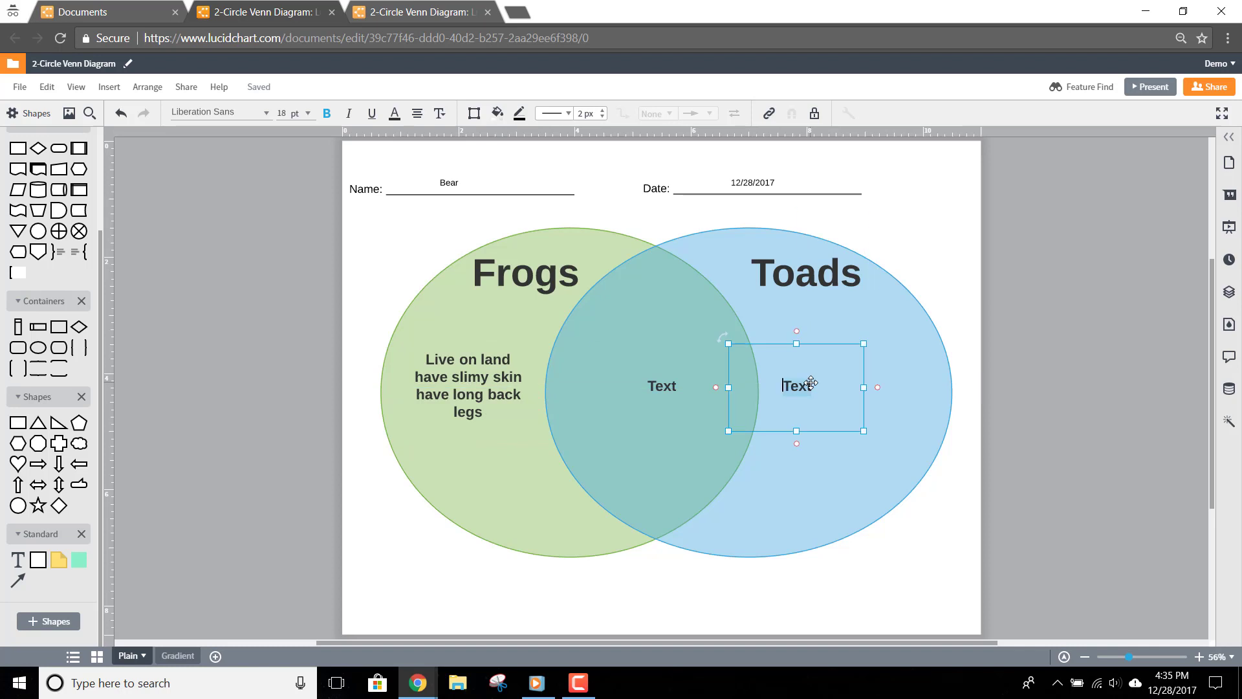
pyautogui.write('live on la')
pyautogui.press('BackSpace')
pyautogui.press('BackSpace')
pyautogui.press('BackSpace')
pyautogui.press('BackSpace')
pyautogui.press('BackSpace')
pyautogui.press('BackSpace')
pyautogui.press('BackSpace')
pyautogui.write('e on land')
pyautogui.press('Return')
pyautogui.write('have bumpy skin')
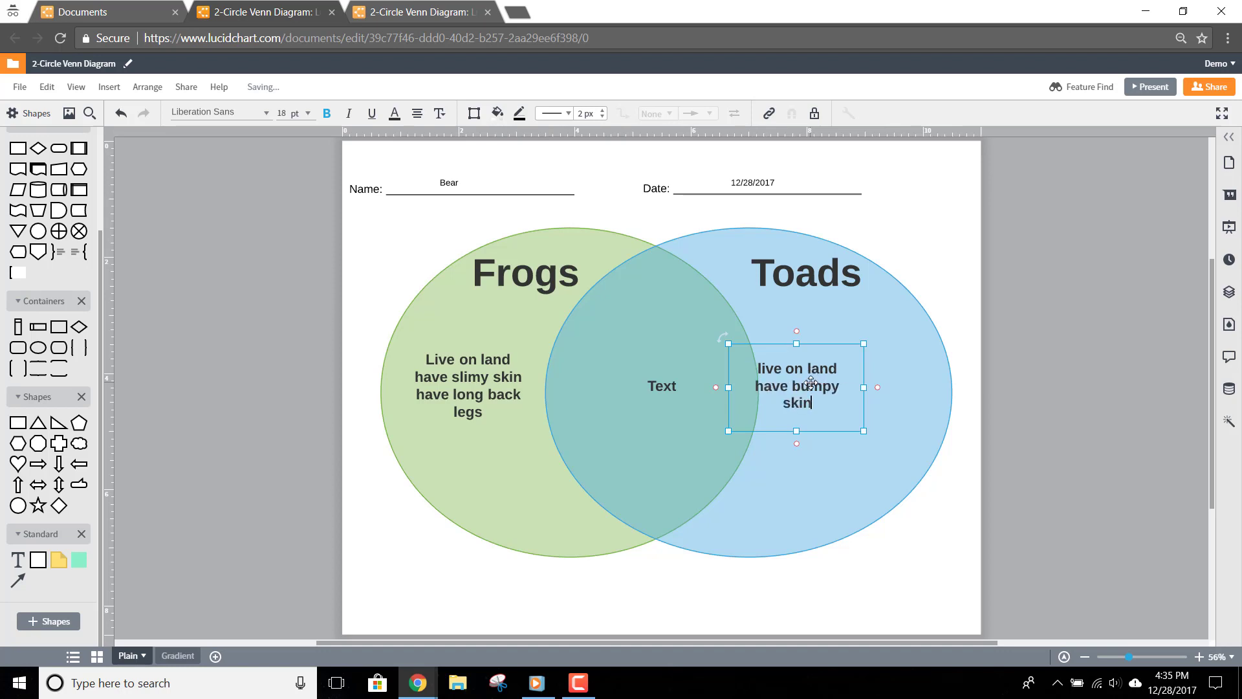
pyautogui.press('Escape')
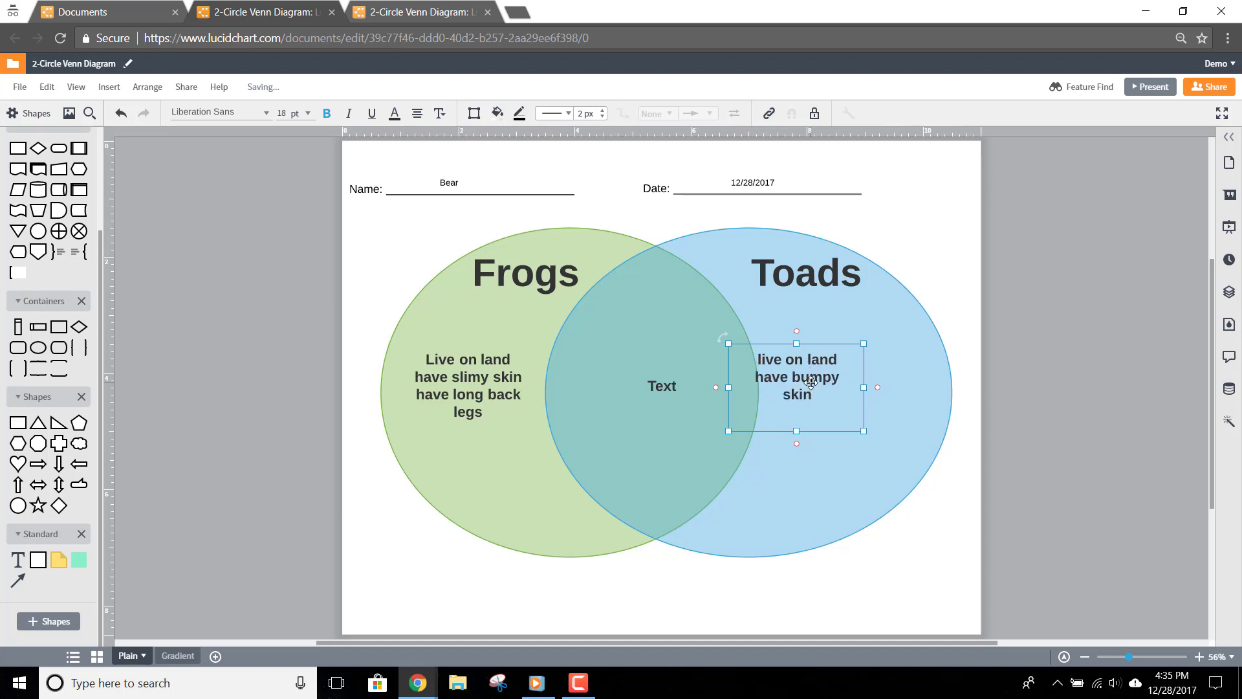
pyautogui.press('BackSpace')
pyautogui.write('have short back legs')
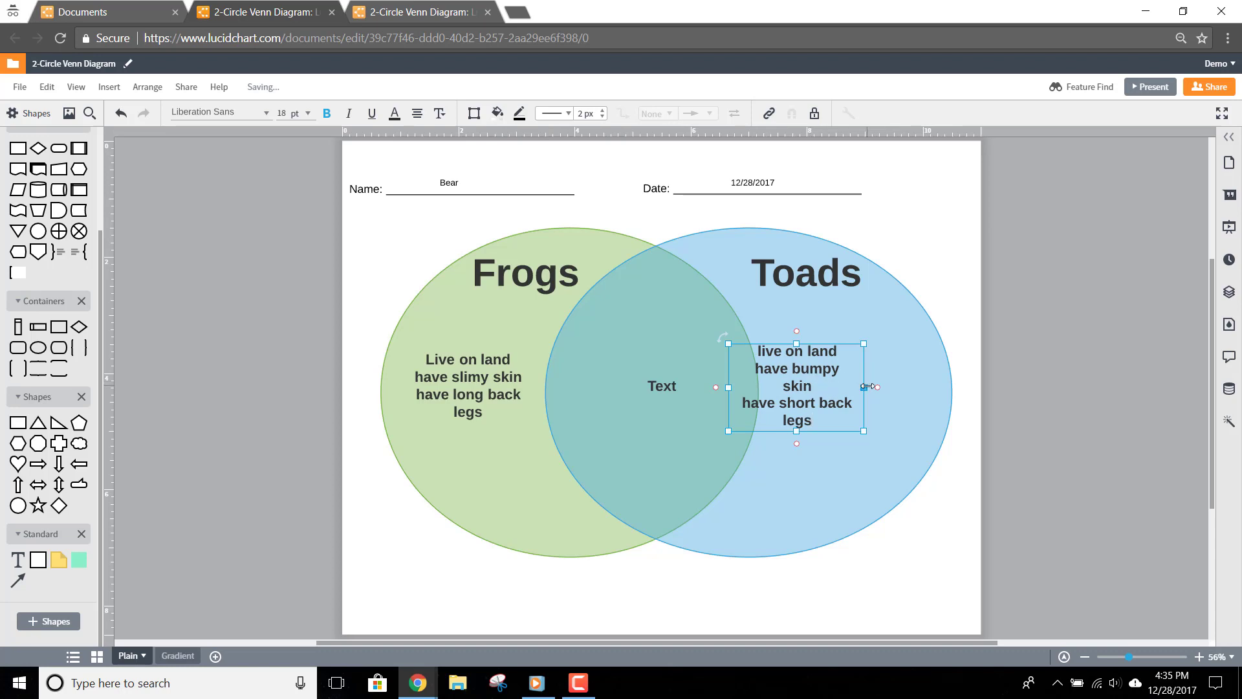
pyautogui.moveTo(864, 387); pyautogui.dragTo(932, 386)
pyautogui.moveTo(741, 386); pyautogui.dragTo(761, 385)
# List the shared traits in the overlap: Are amphibians, Lay eggs, Eat bugs
pyautogui.click(656, 386)
pyautogui.click(656, 385)
pyautogui.write('Are amphibians')
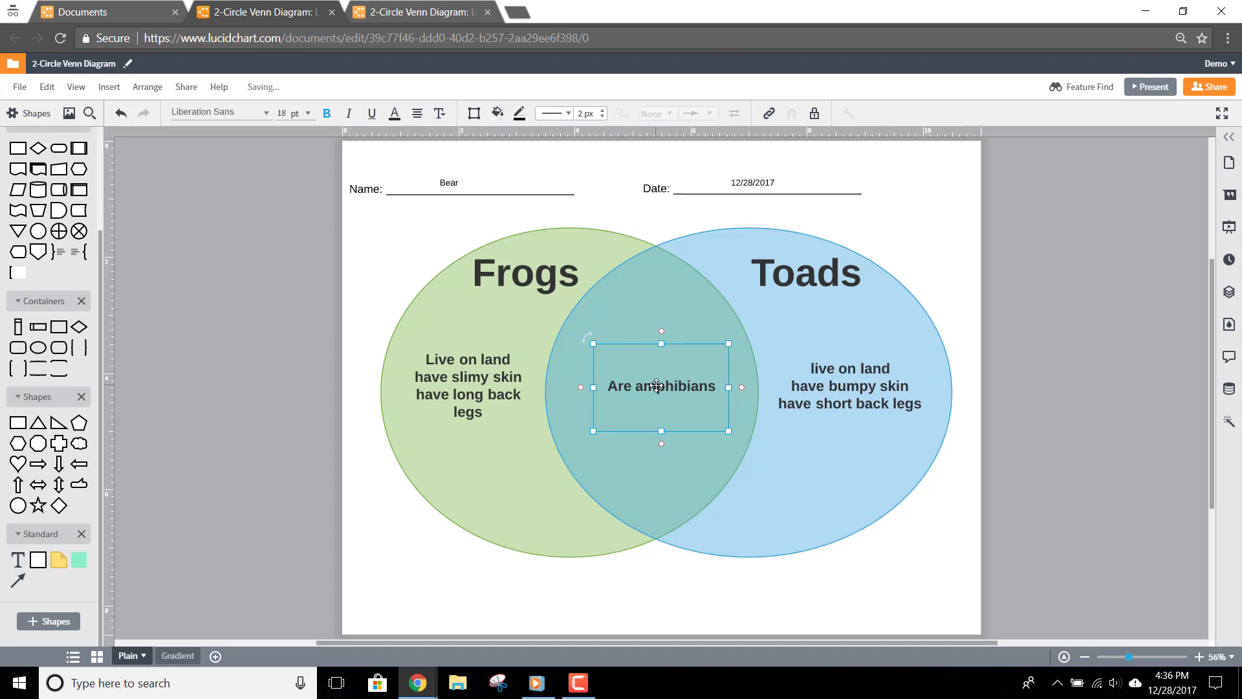
pyautogui.doubleClick(717, 387)
pyautogui.press('Return')
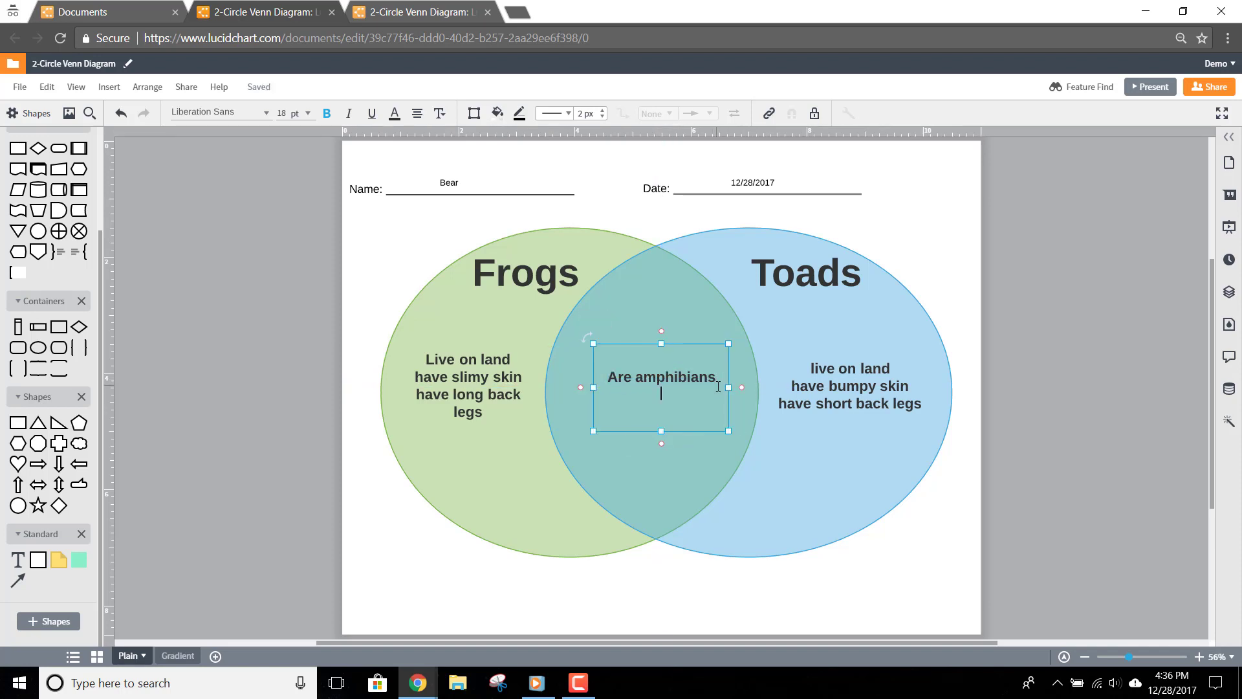
pyautogui.write('Lay eggs')
pyautogui.press('Return')
pyautogui.write('Eat bugs')
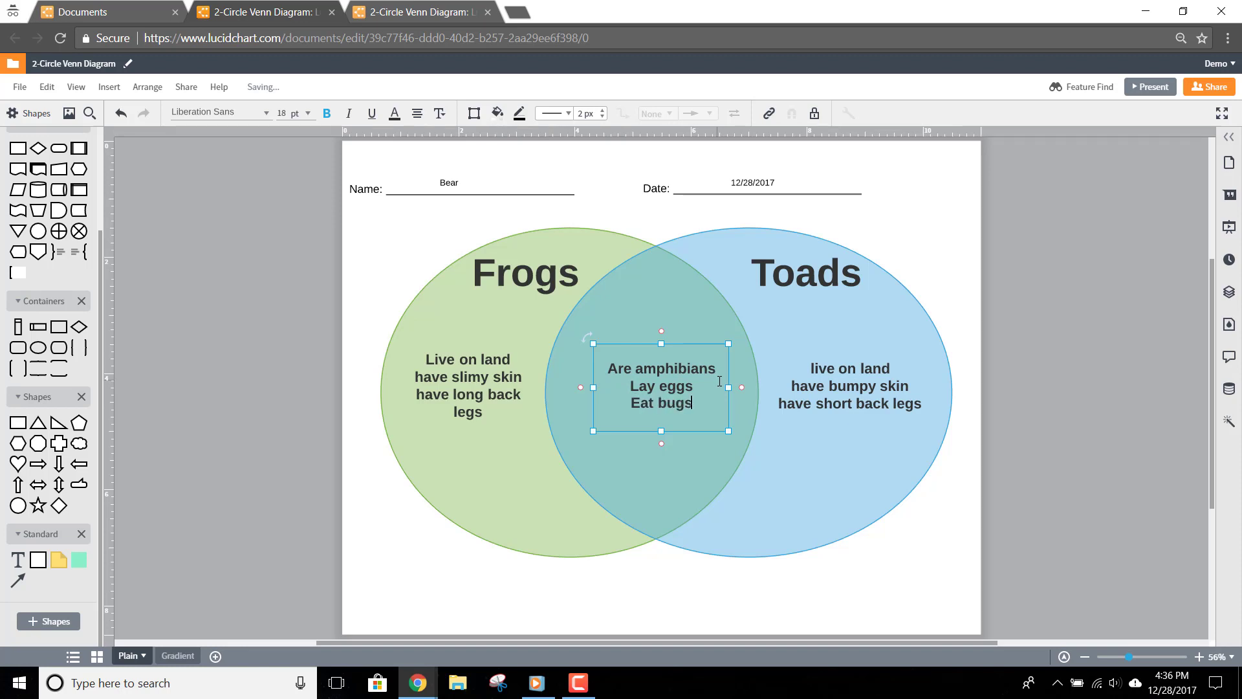
pyautogui.click(1204, 94)
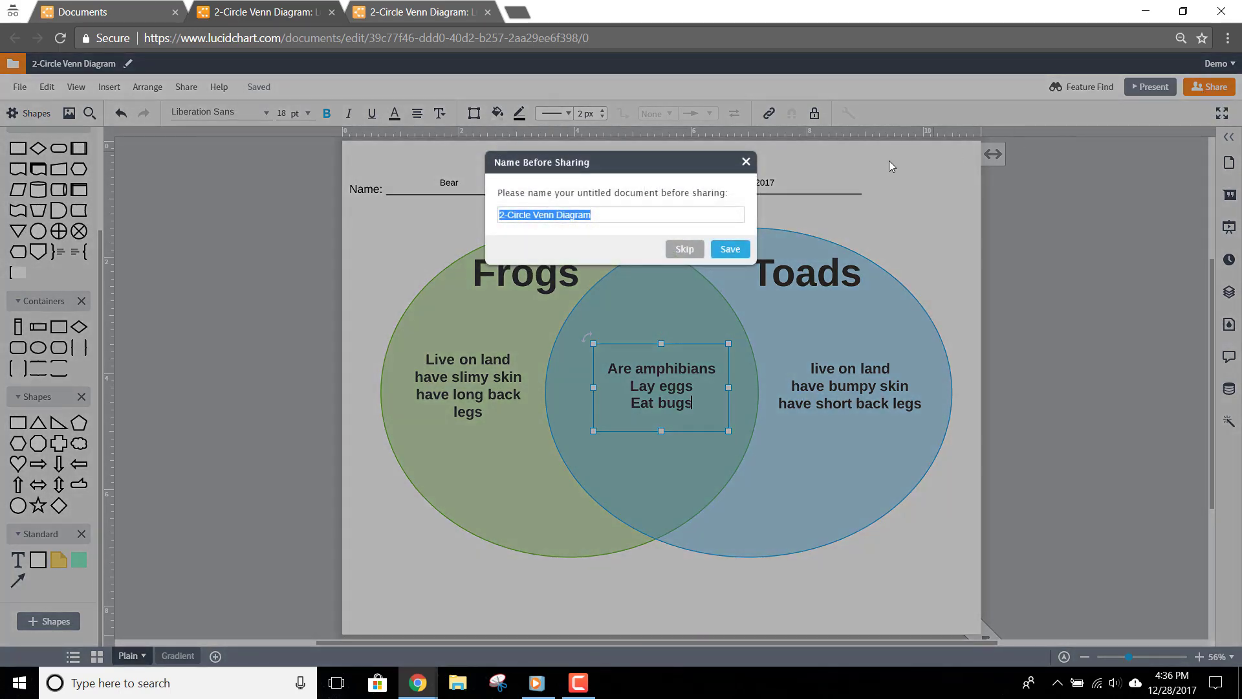
# Rename the document to '2-Circle Venn Diagram-frogsandtoads'
pyautogui.click(648, 215)
pyautogui.write('-frogsandtoads')
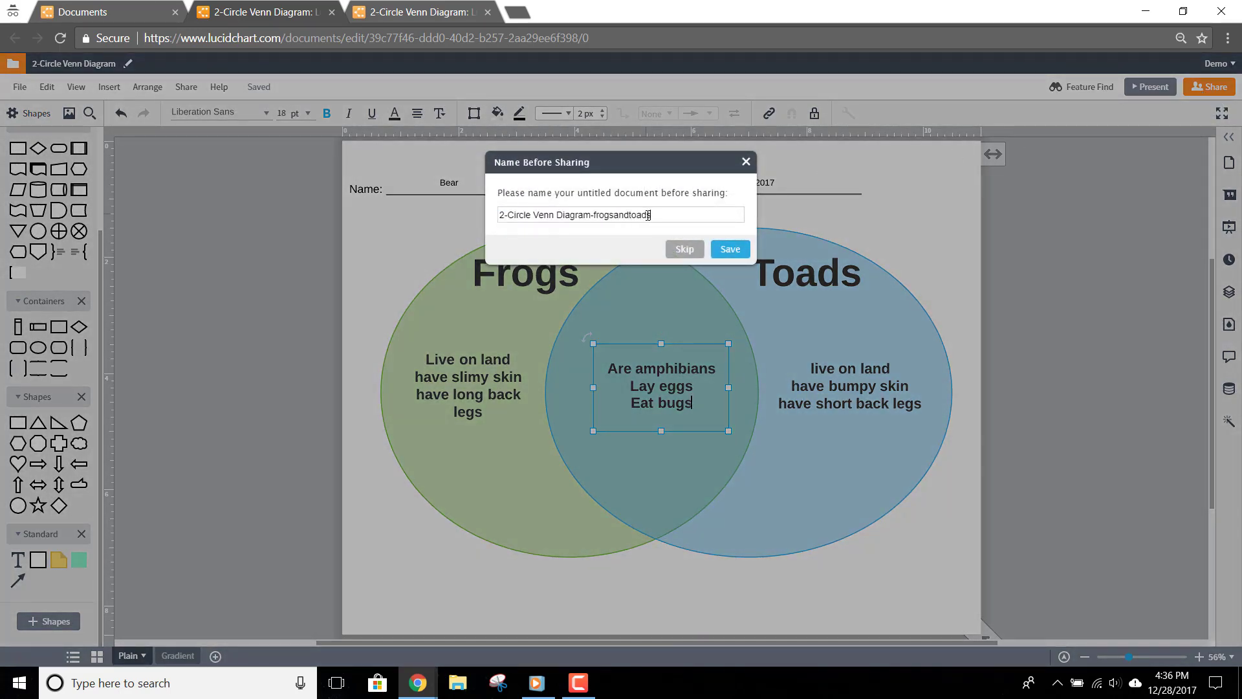
pyautogui.click(728, 249)
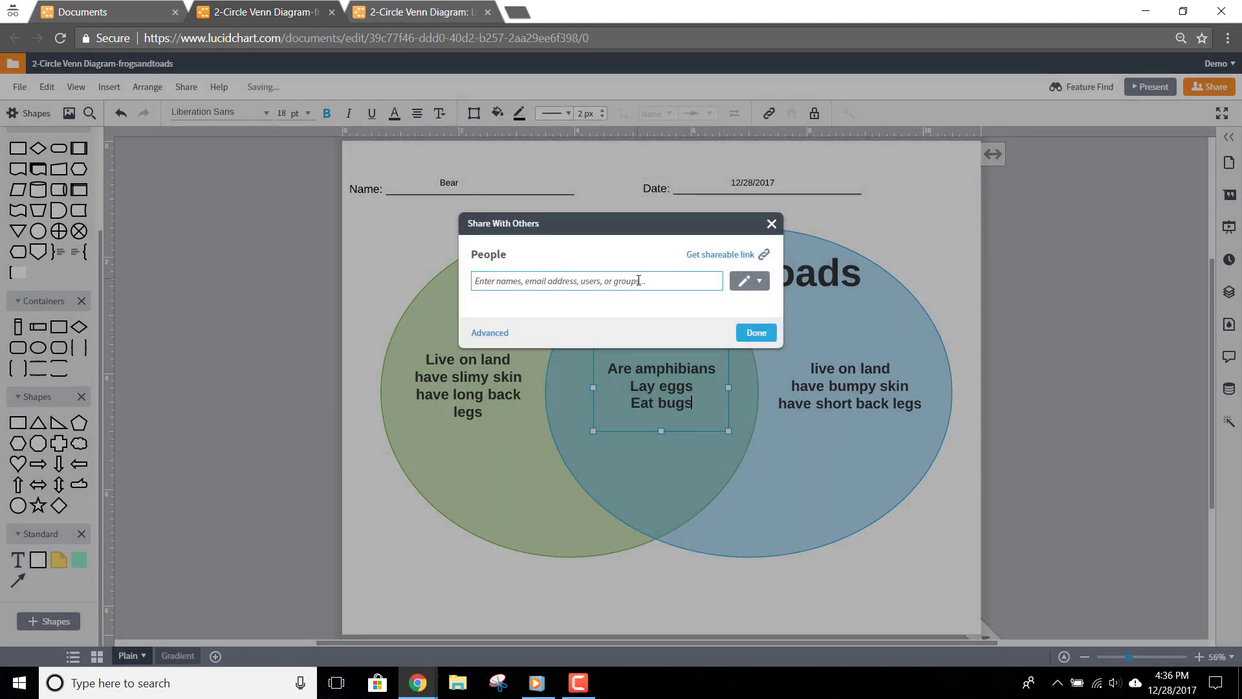
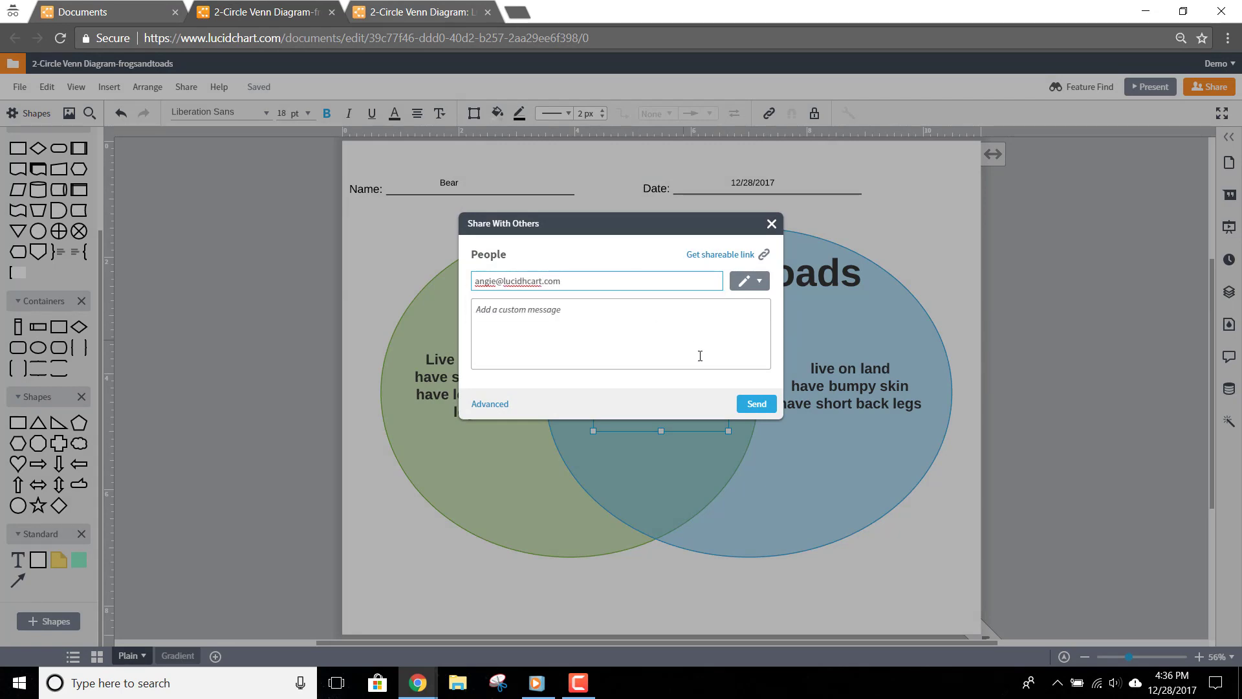
# Share the diagram by sending it to the recipient's e-mail address
pyautogui.click(756, 403)
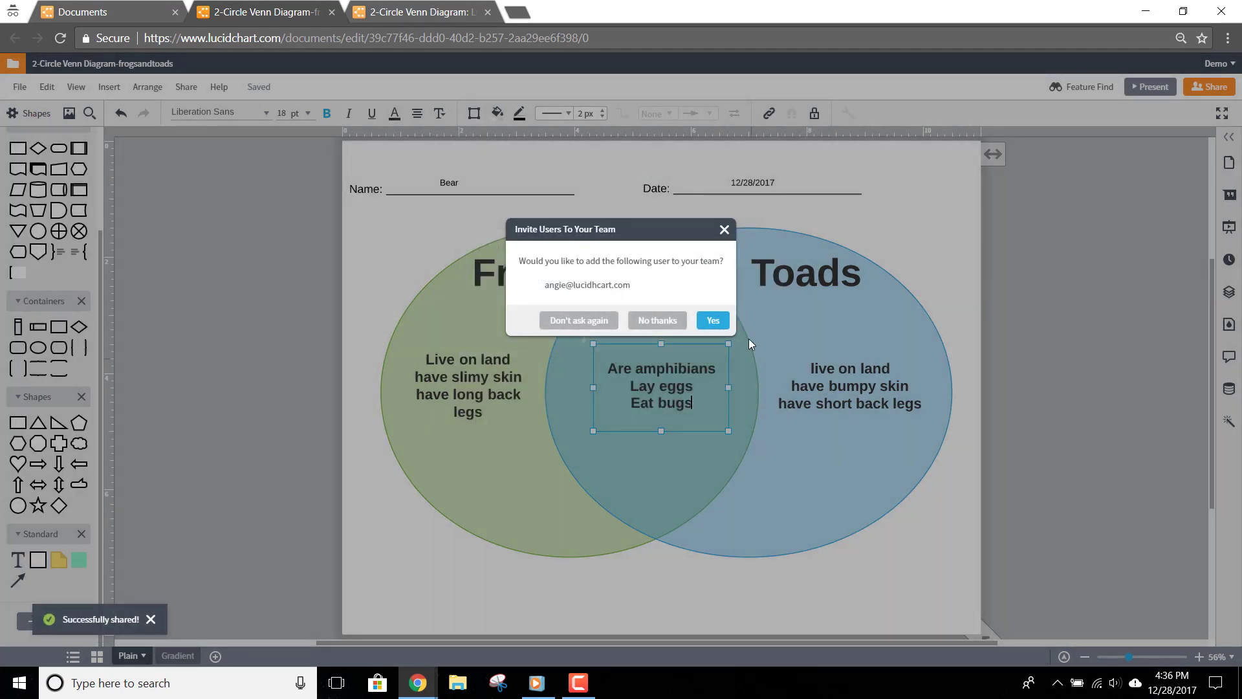
pyautogui.click(726, 232)
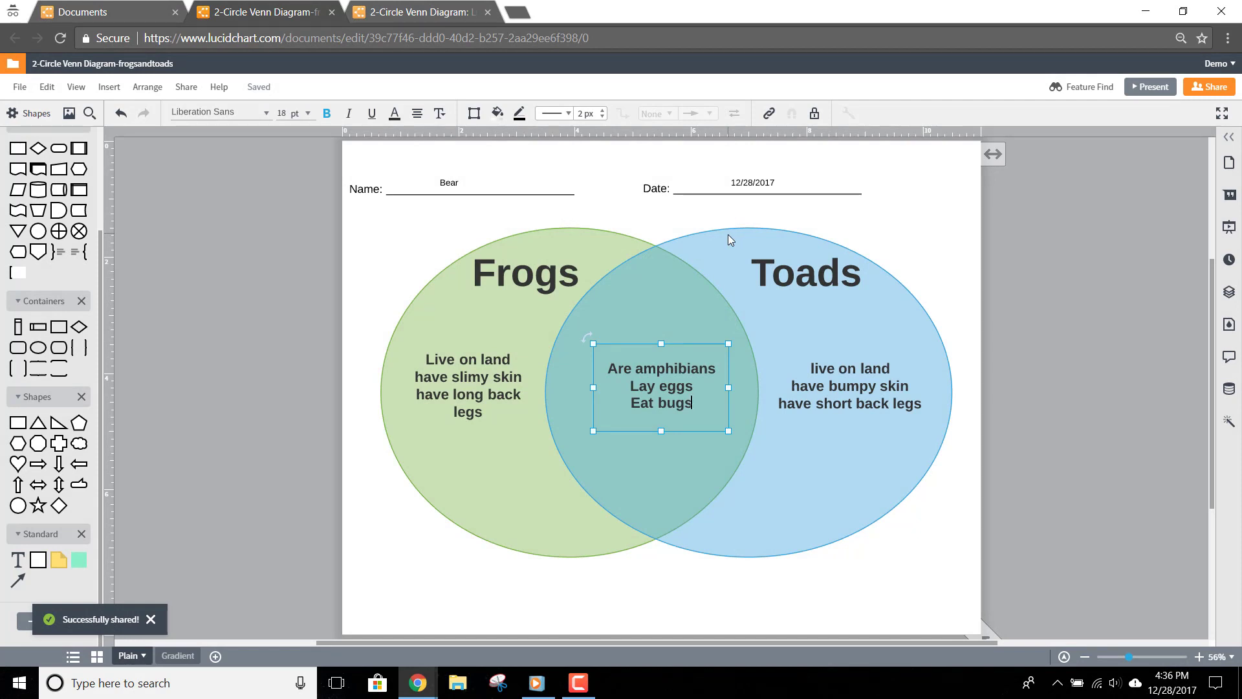